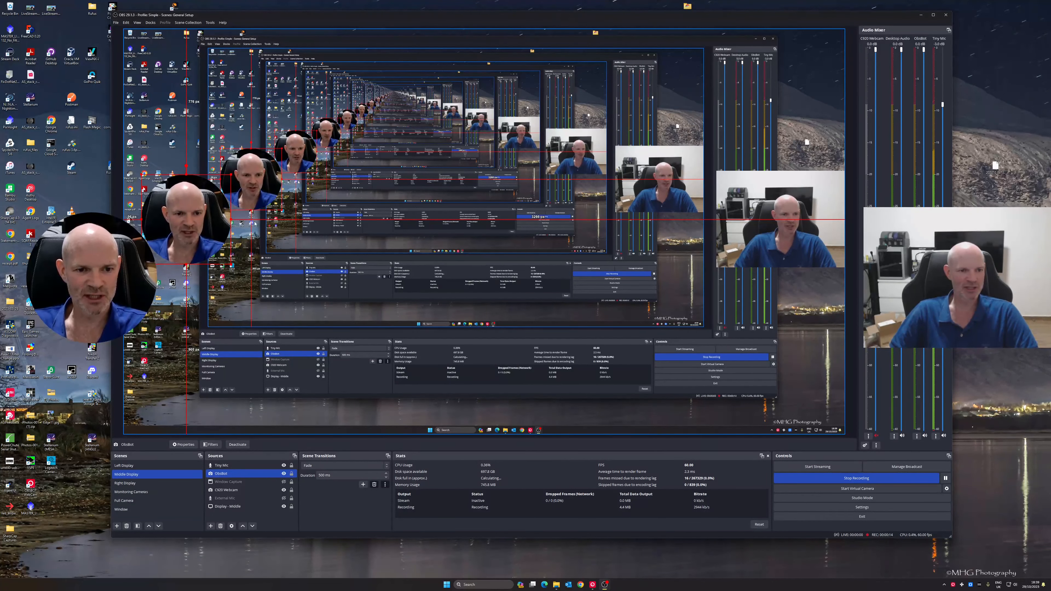
Compare the circular OBSBOT camera source and the rectangular C920 Webcam source by selecting each in the preview
left_click(236, 225)
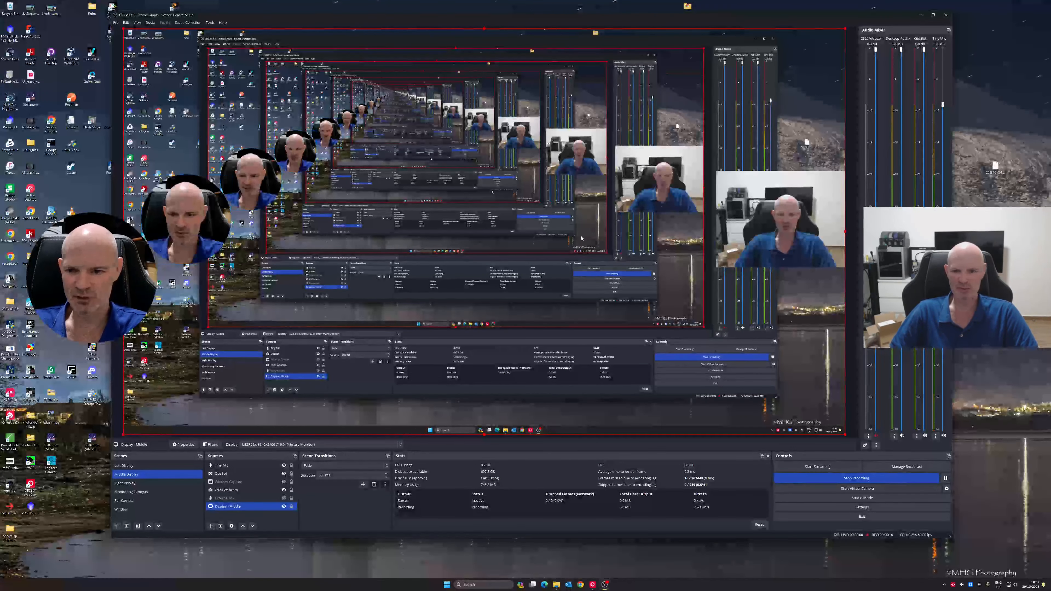
left_click(197, 201)
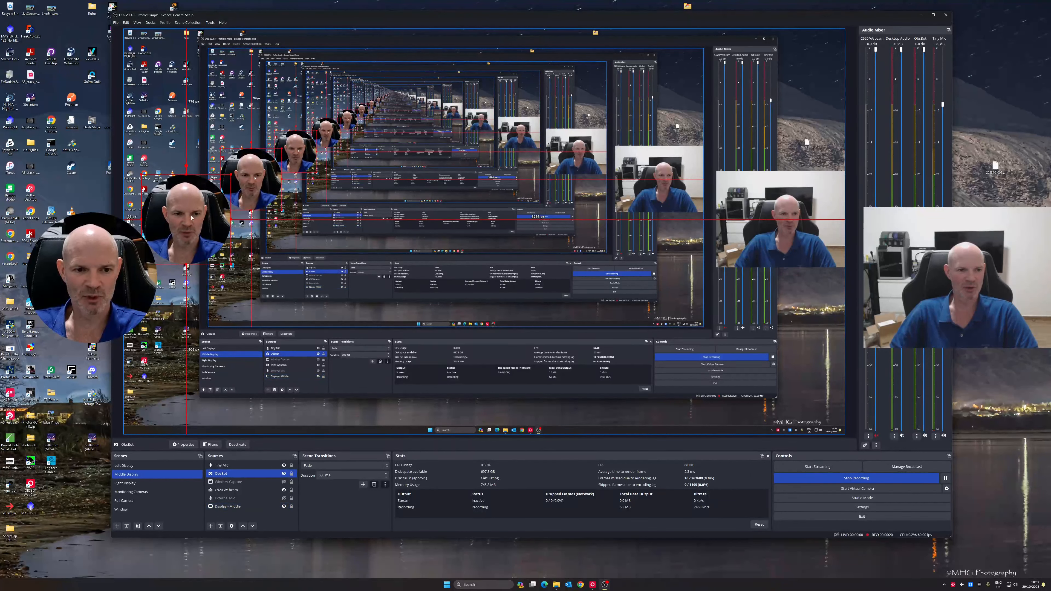
left_click(786, 239)
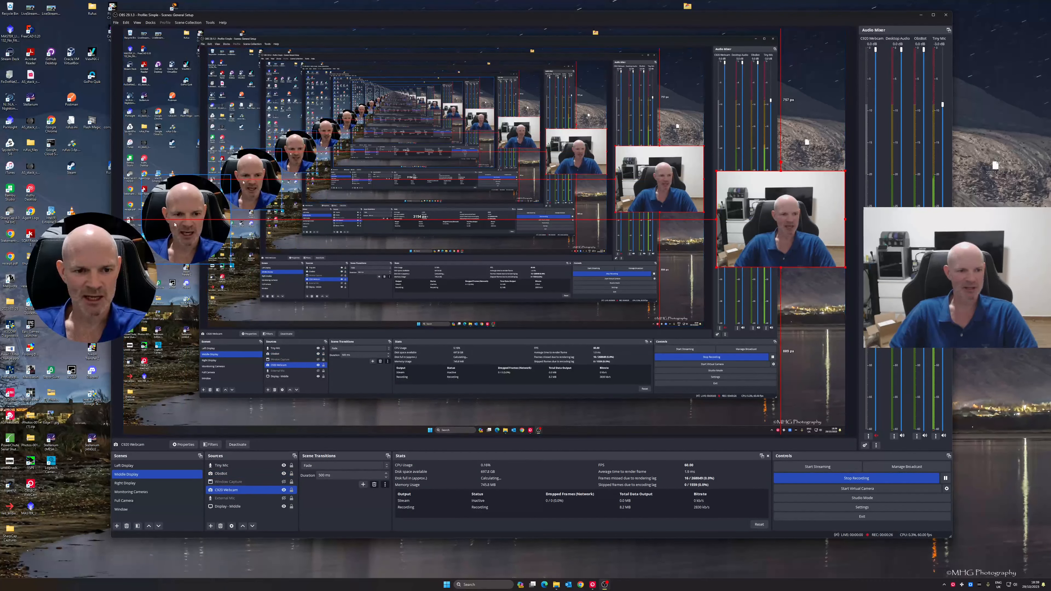
left_click(198, 229)
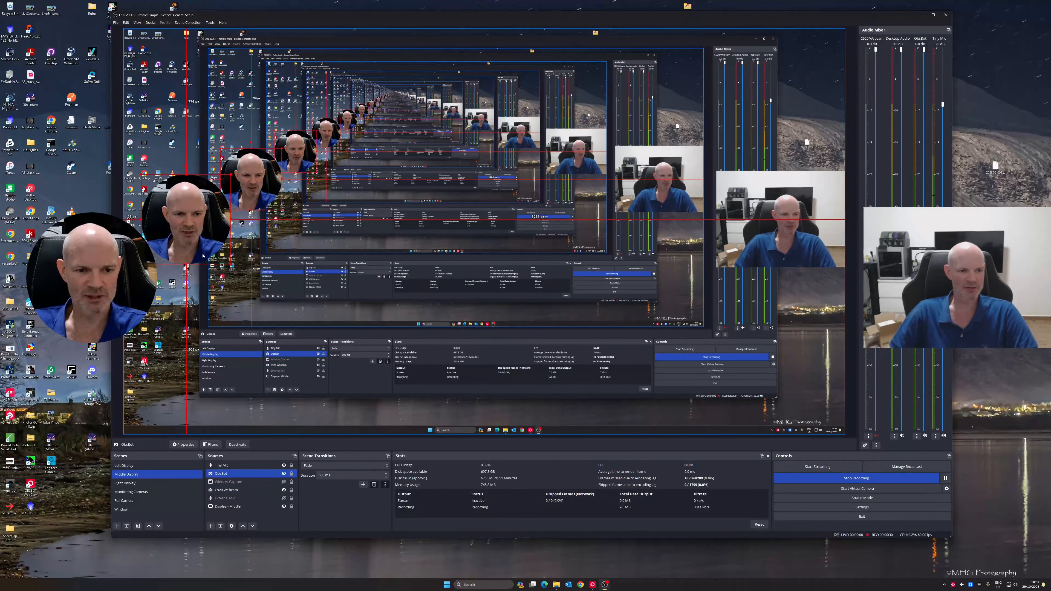
left_click(795, 222)
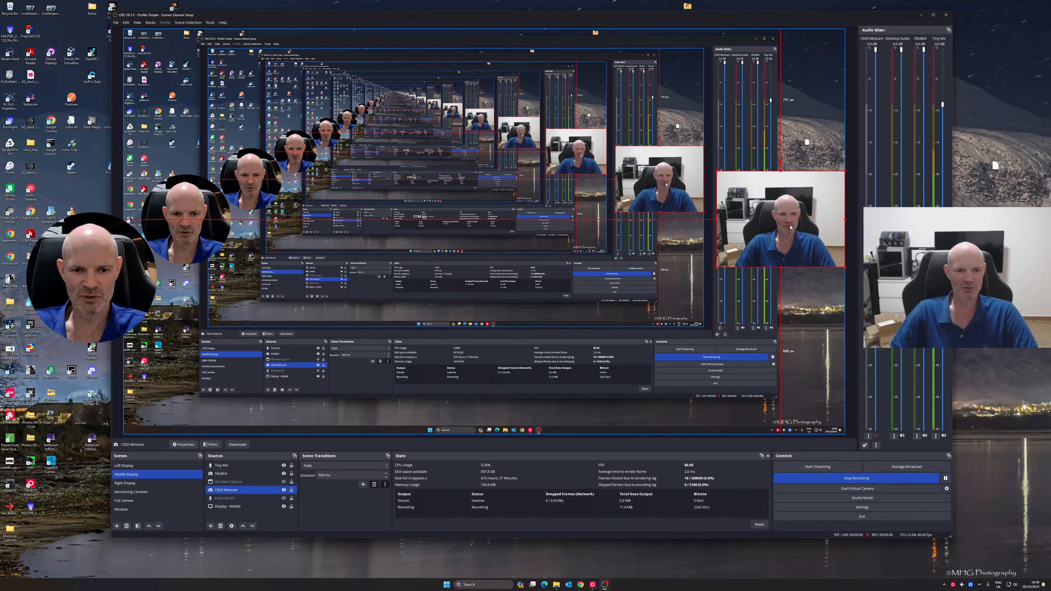
left_click(200, 219)
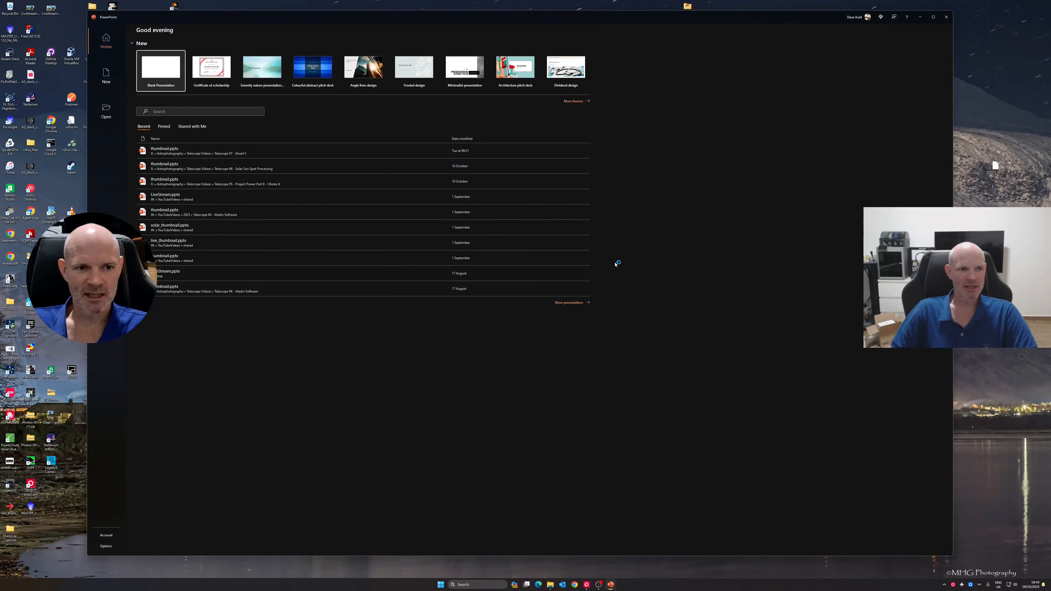
Create a blank presentation and delete the title and subtitle placeholders from its first slide
left_click(166, 74)
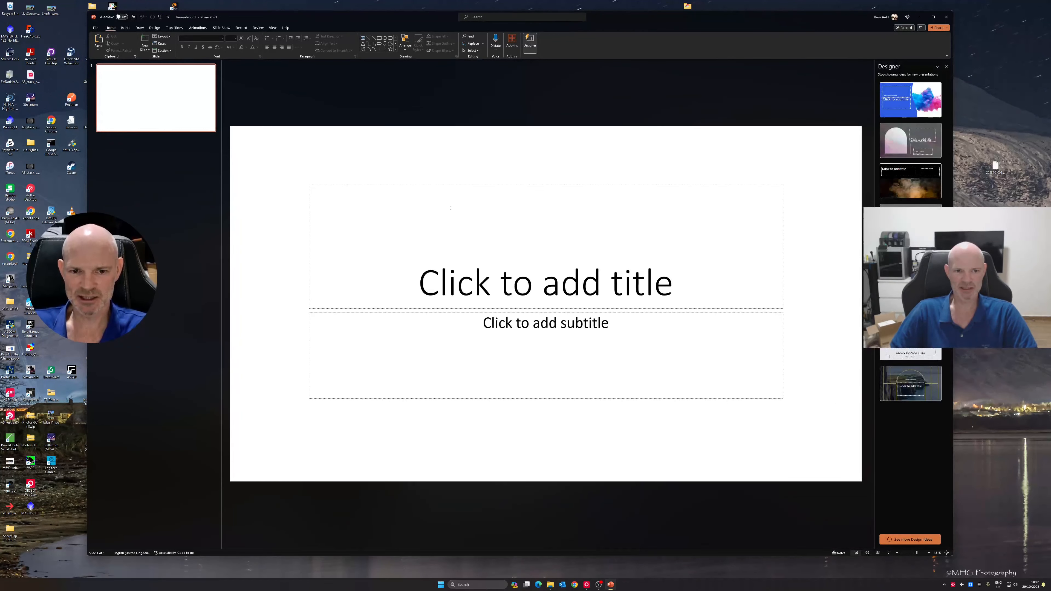
left_click_drag(839, 411, 823, 432)
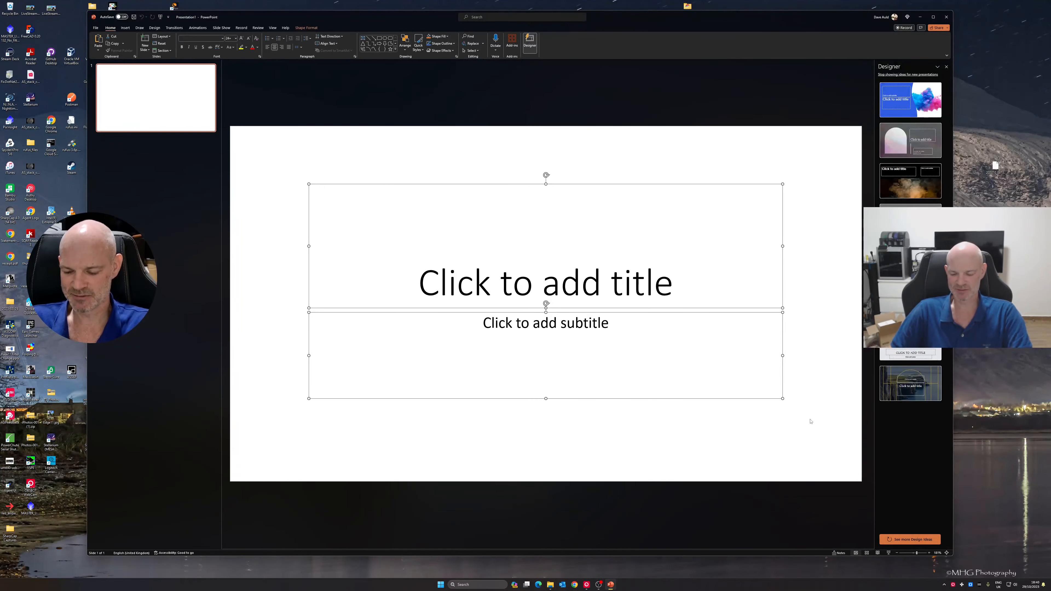
key("Delete")
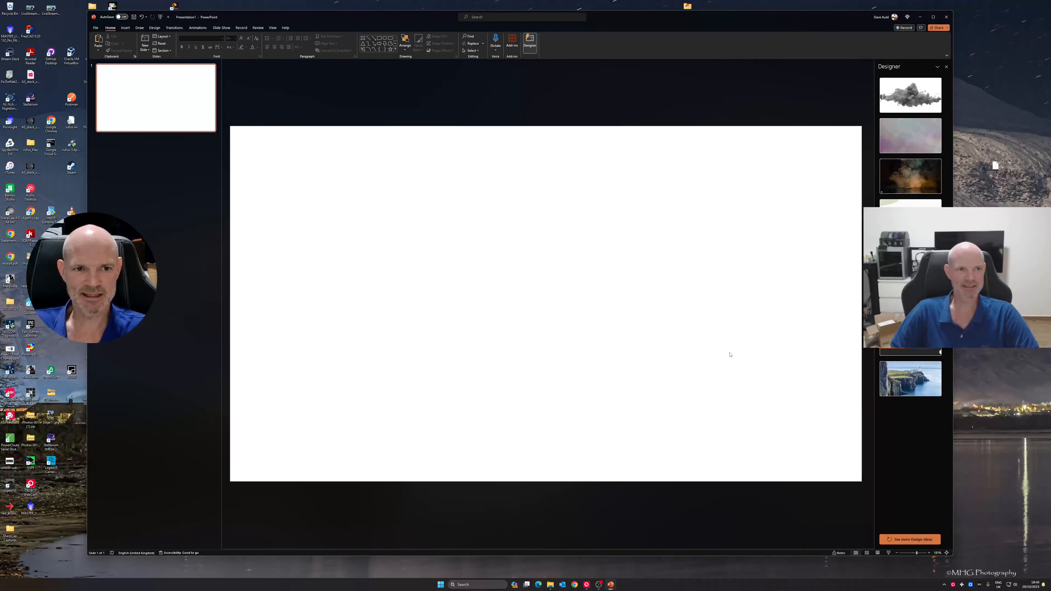
Draw an oval about 9 cm high and 11.6 cm wide and place it near the middle of the slide
left_click(127, 29)
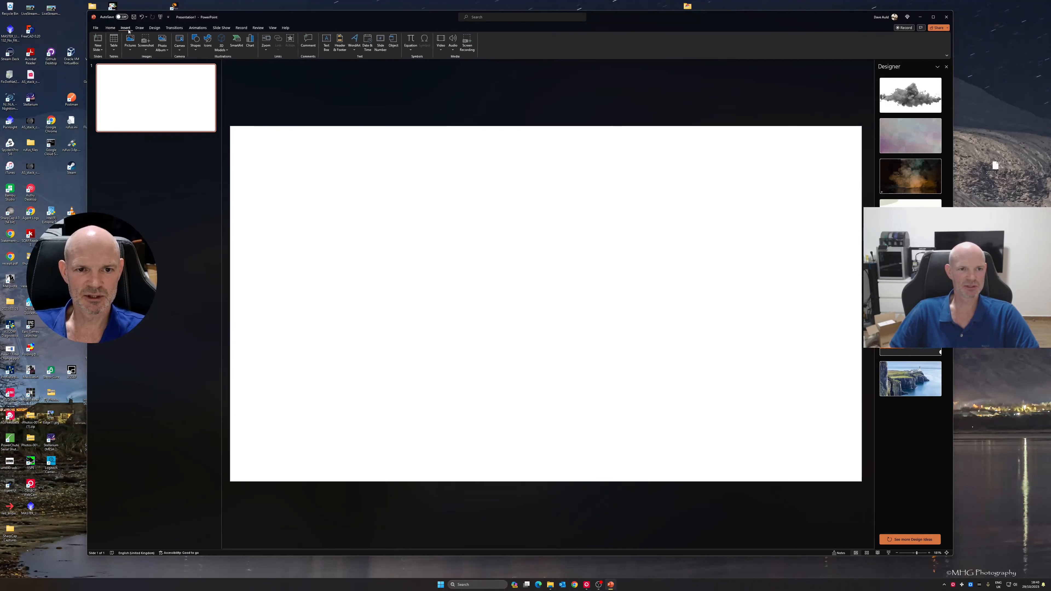
left_click(196, 41)
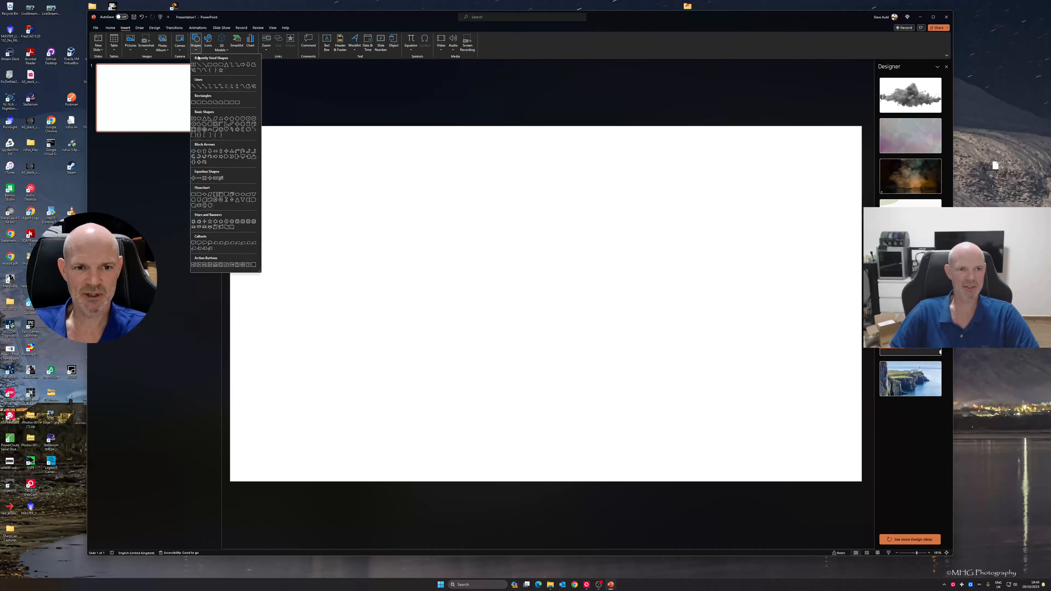
left_click(216, 68)
left_click_drag(475, 222, 690, 393)
left_click_drag(672, 315, 588, 285)
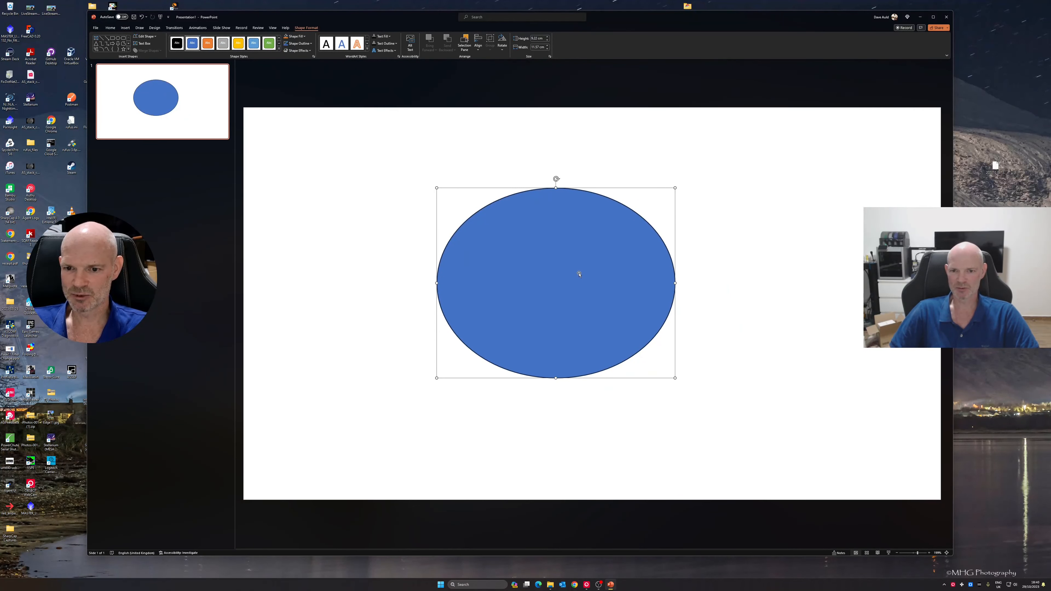
Show the oval's size settings in Format Shape and set its height to 500px
right_click(580, 274)
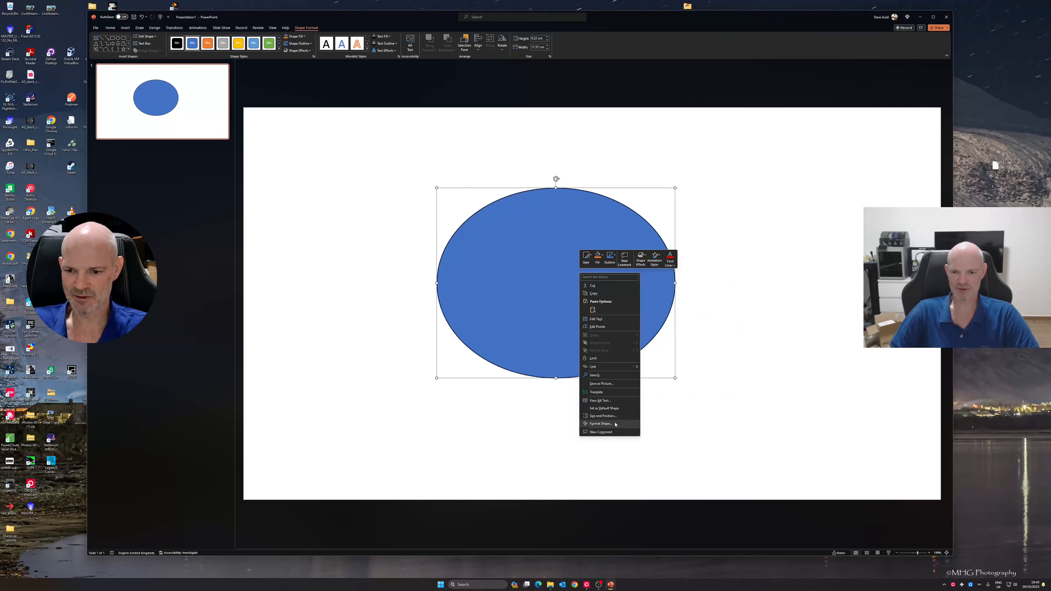
left_click(601, 423)
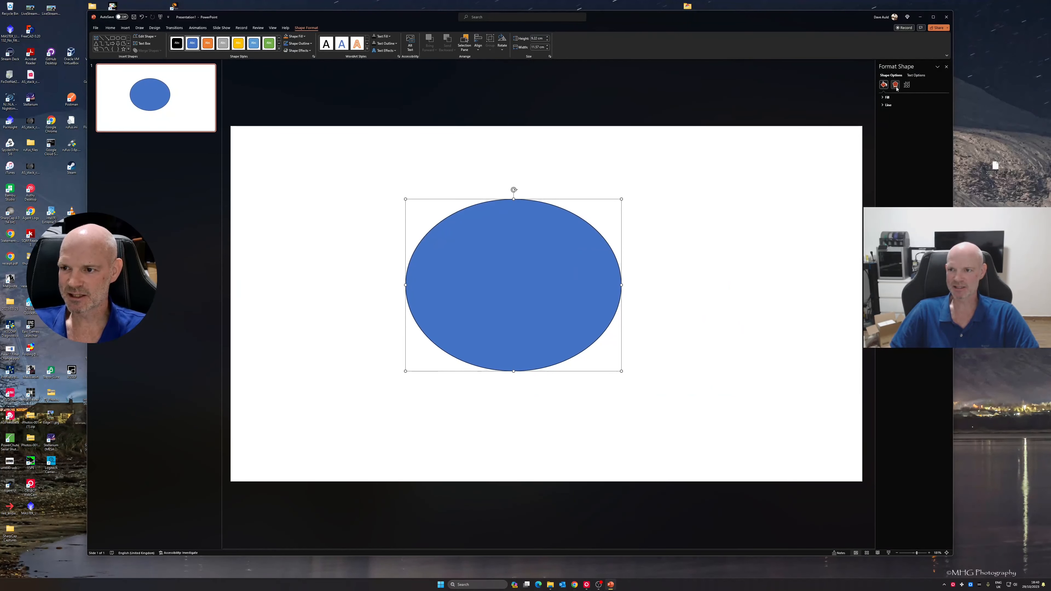
left_click(908, 85)
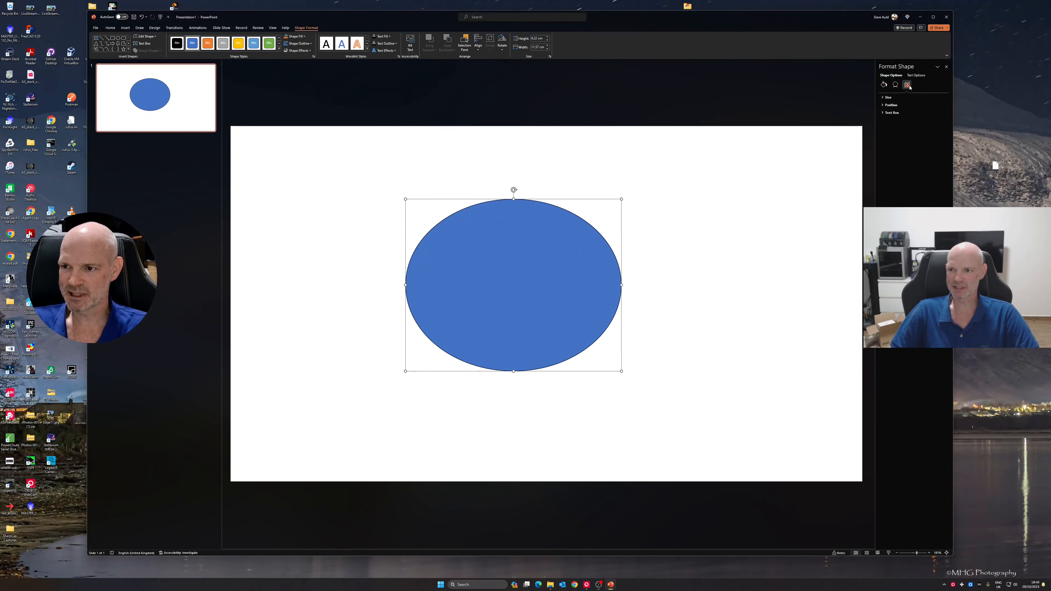
left_click(886, 97)
left_click(931, 104)
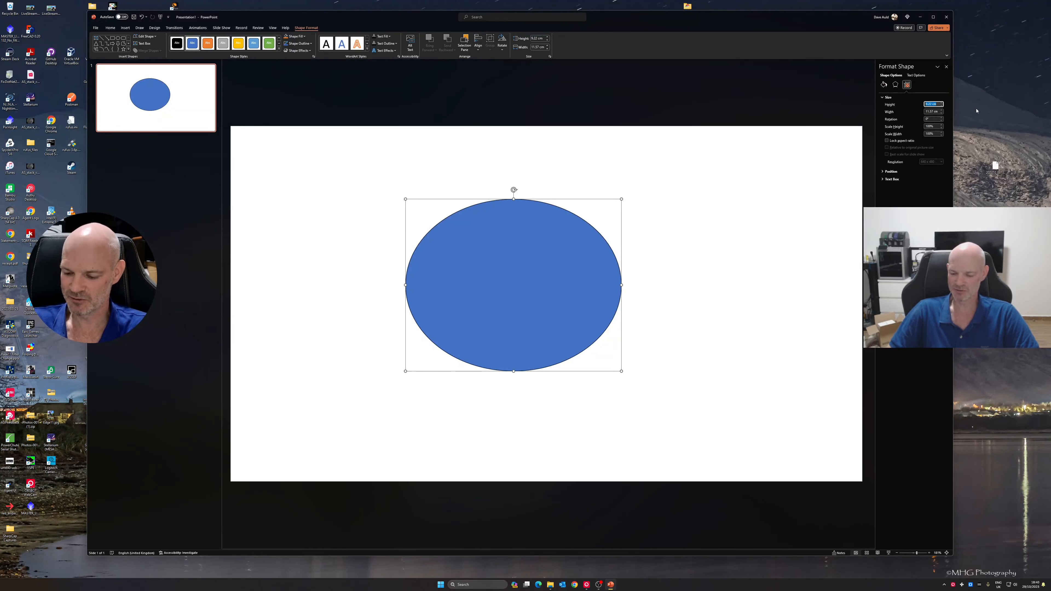
type("500px")
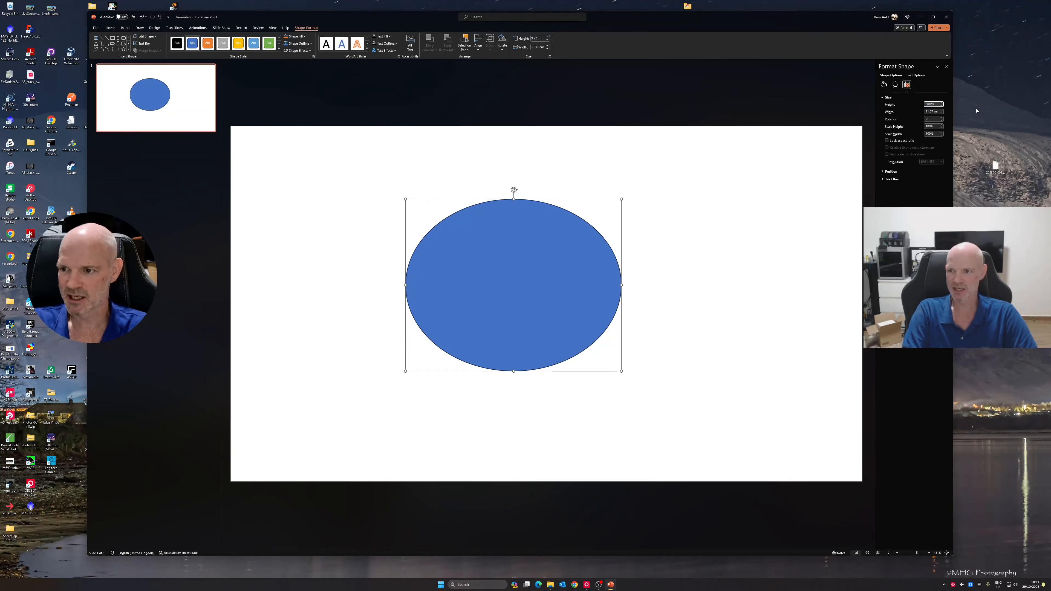
key("Return")
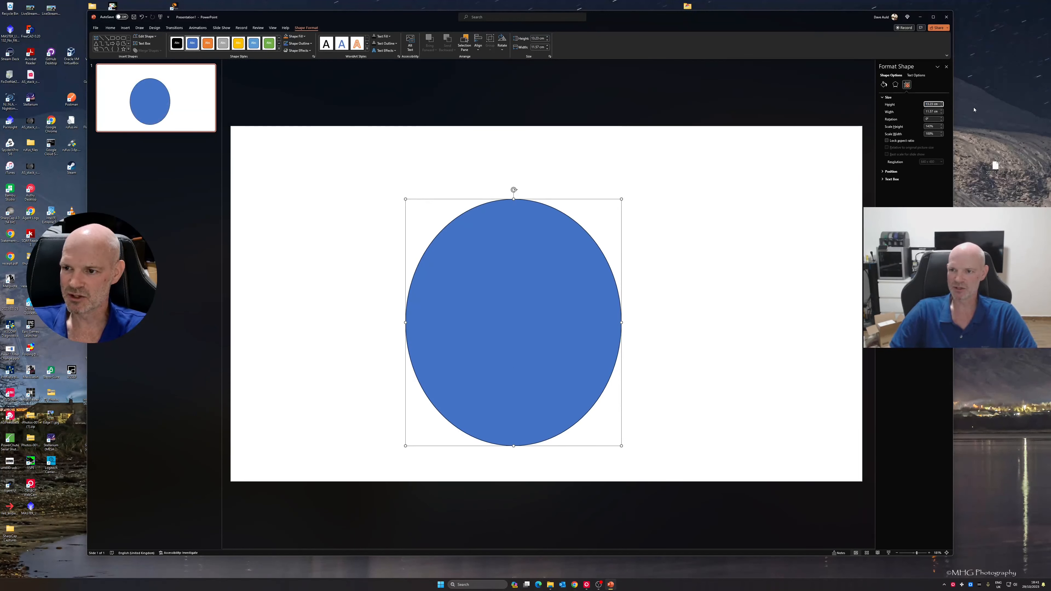
Set the shape's width to 500px to make a circle and move it to the middle of the slide
left_click(931, 112)
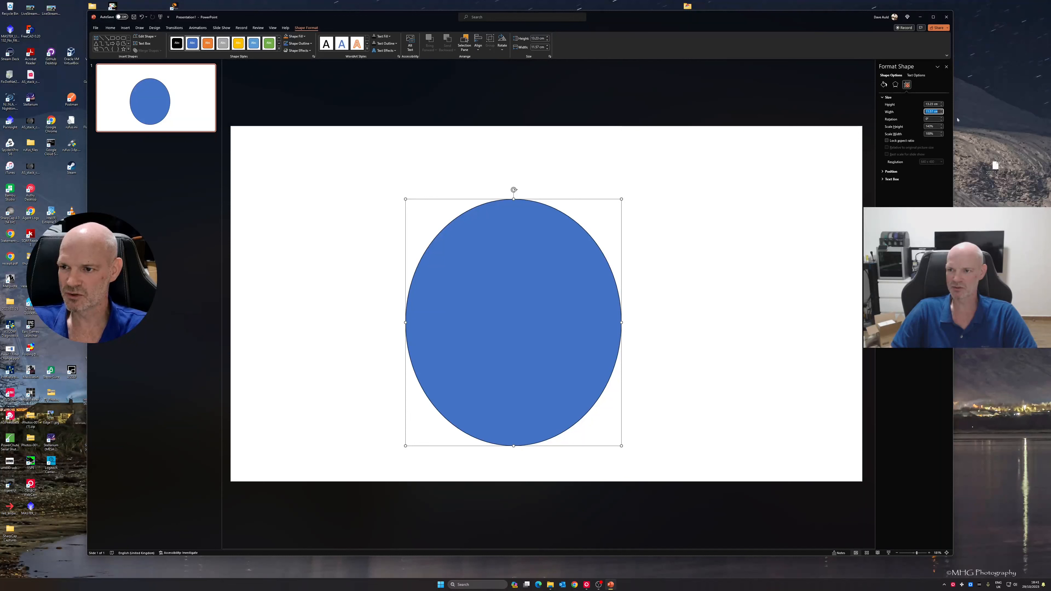
type("500")
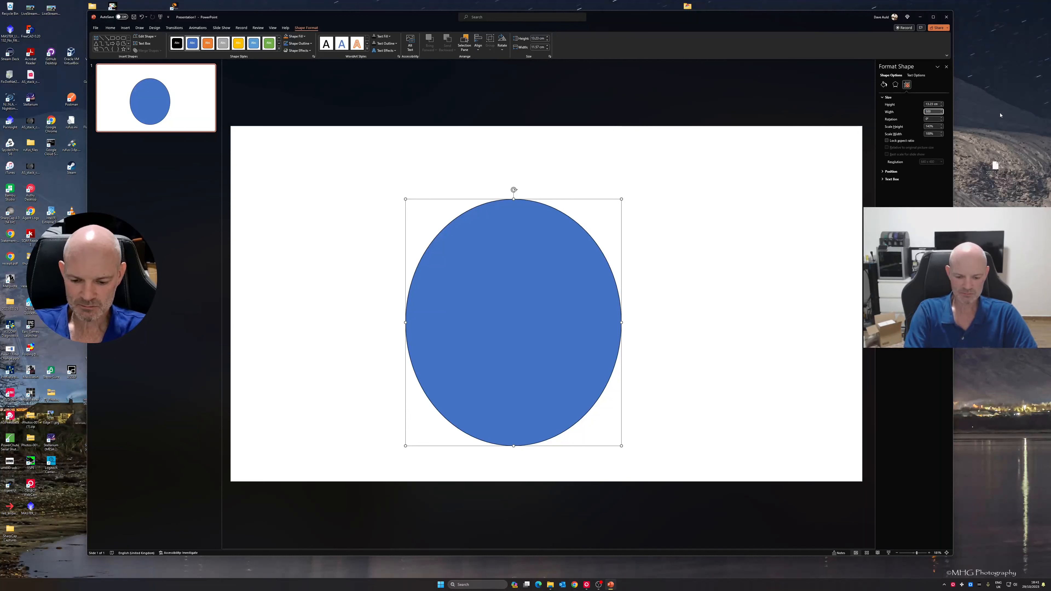
key("Return")
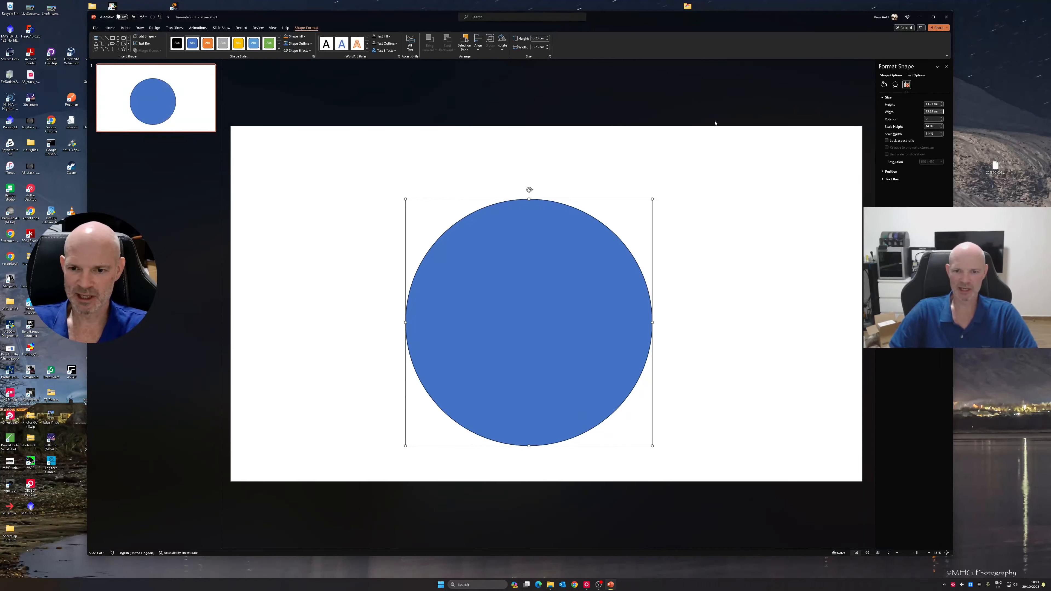
left_click_drag(563, 300, 576, 276)
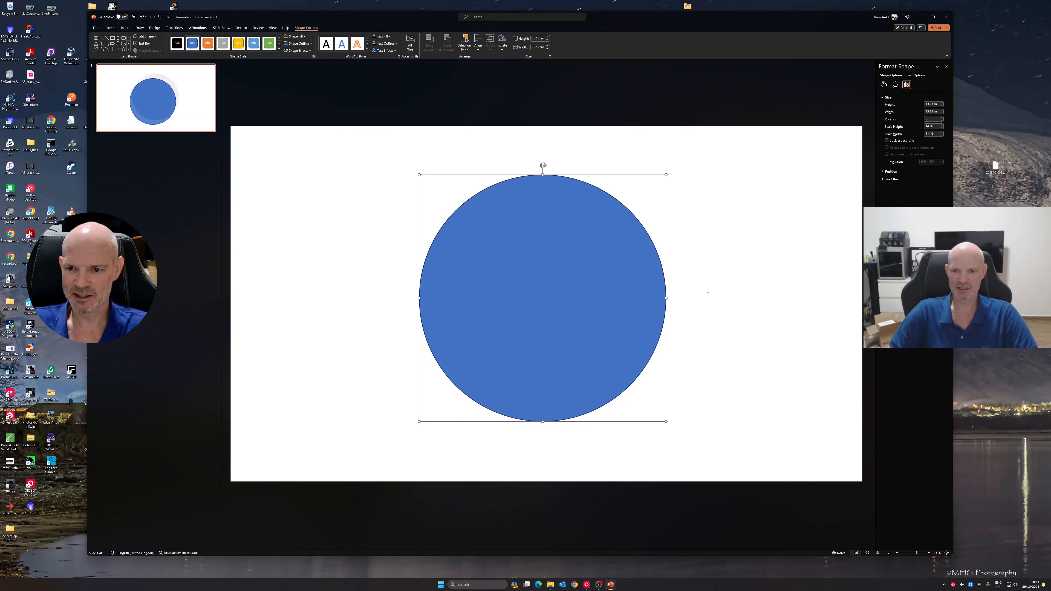
Change the circle's solid fill to the standard red colour
left_click(884, 84)
left_click(883, 97)
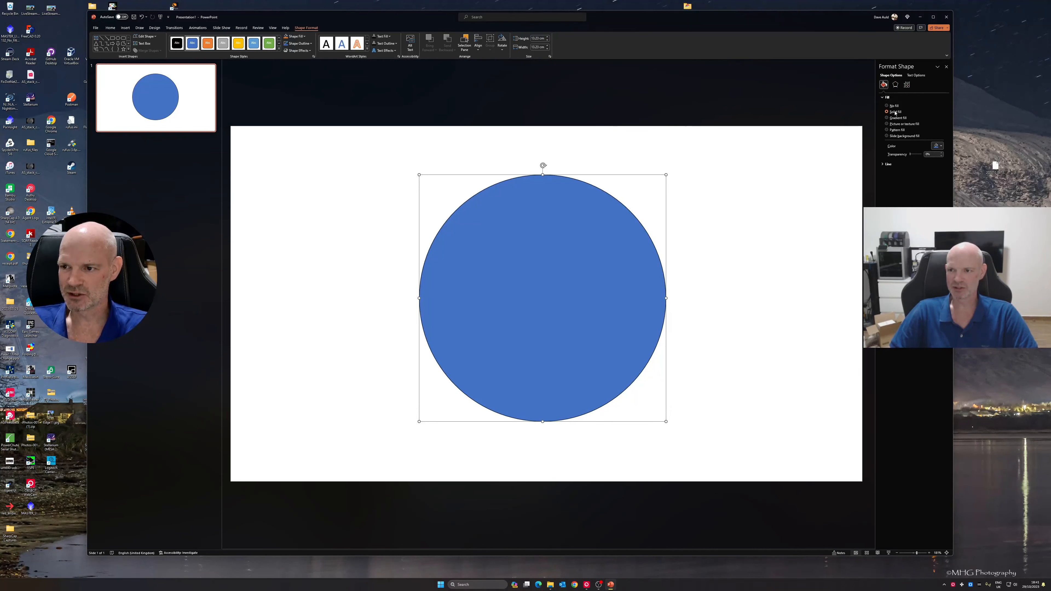
left_click(941, 146)
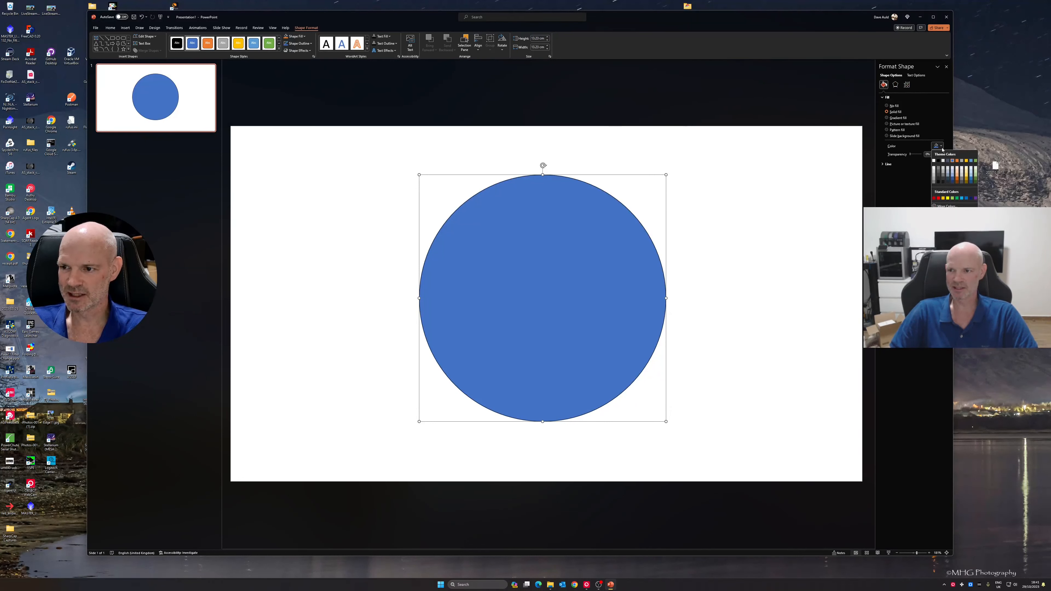
left_click(938, 198)
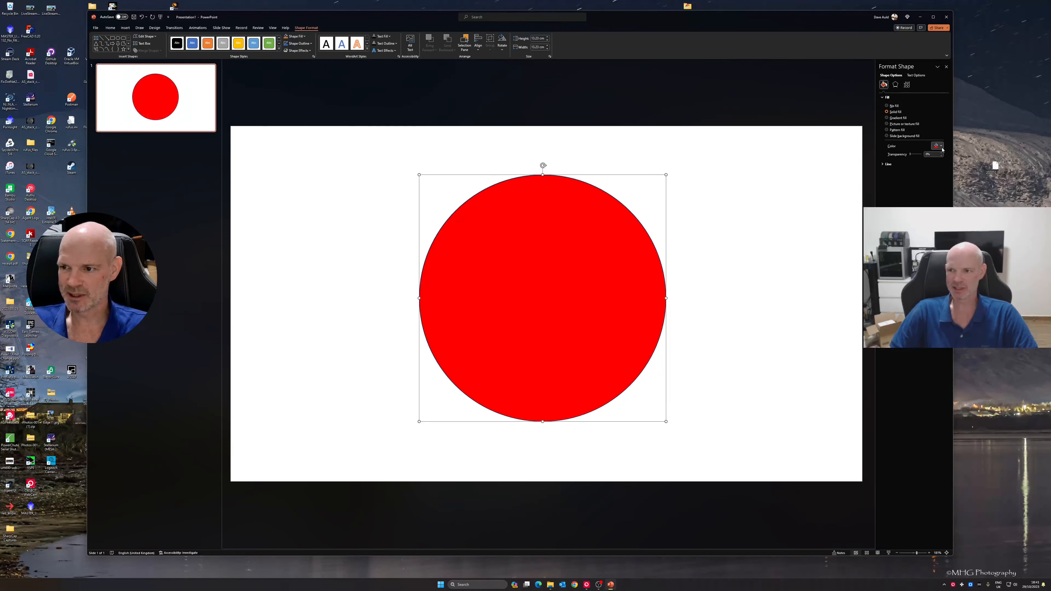
Examine the RGB values of the circle's red fill in the custom colour settings
left_click(941, 147)
left_click(952, 204)
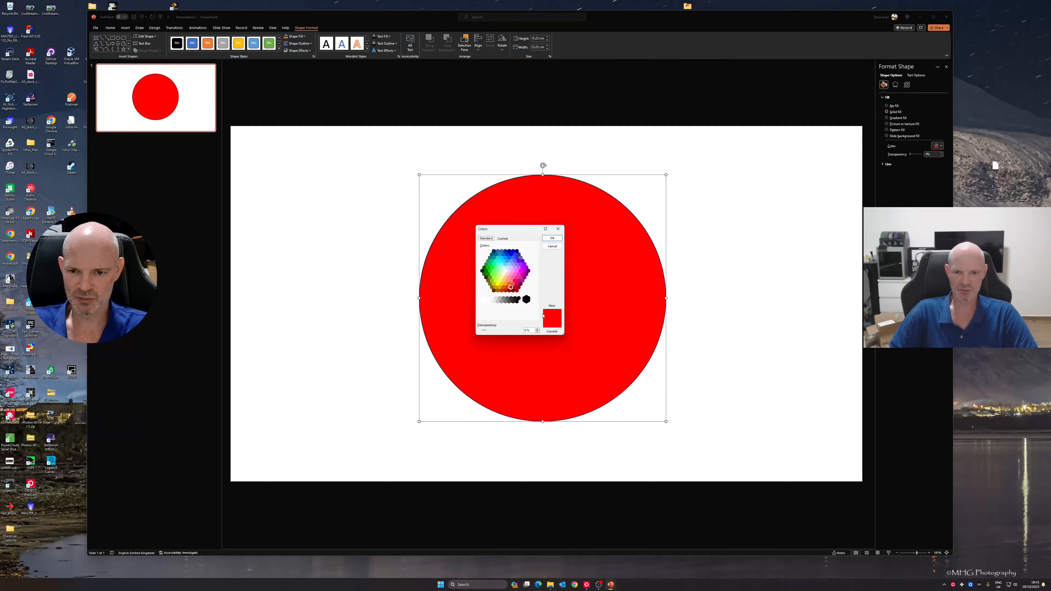
left_click(512, 288)
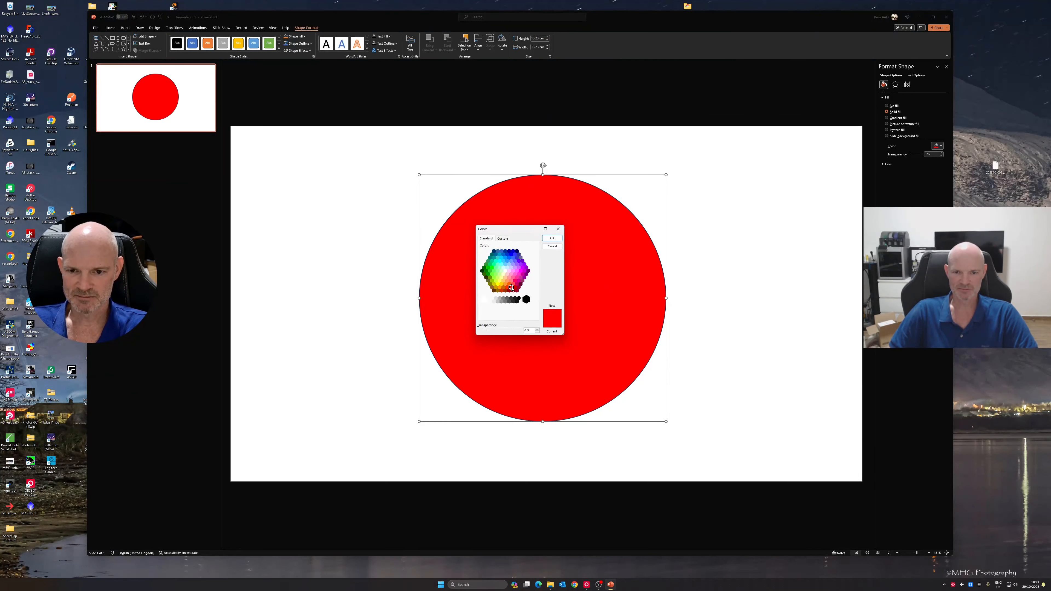
left_click(503, 239)
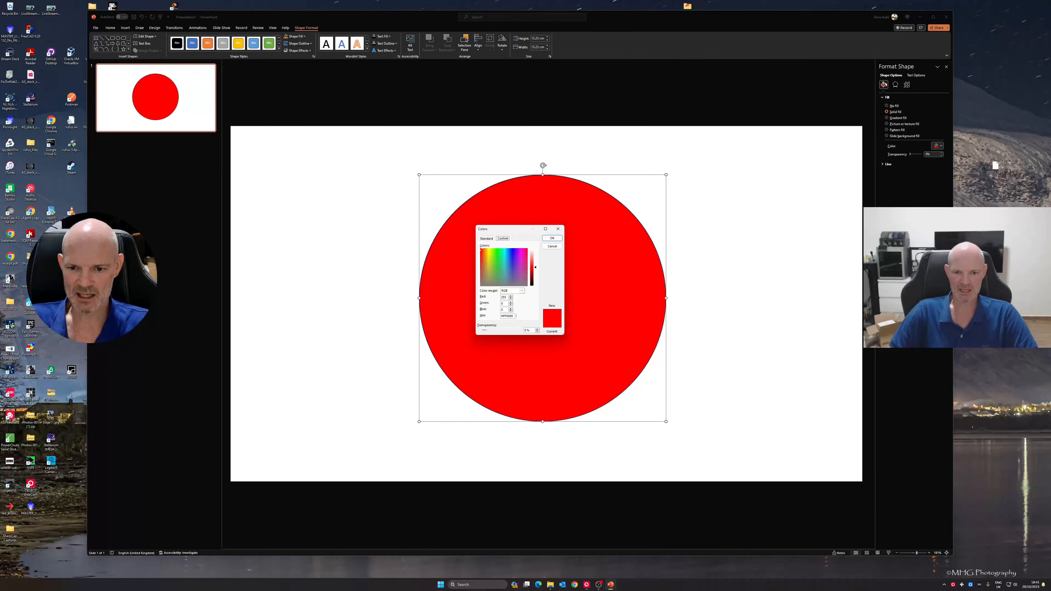
left_click(510, 305)
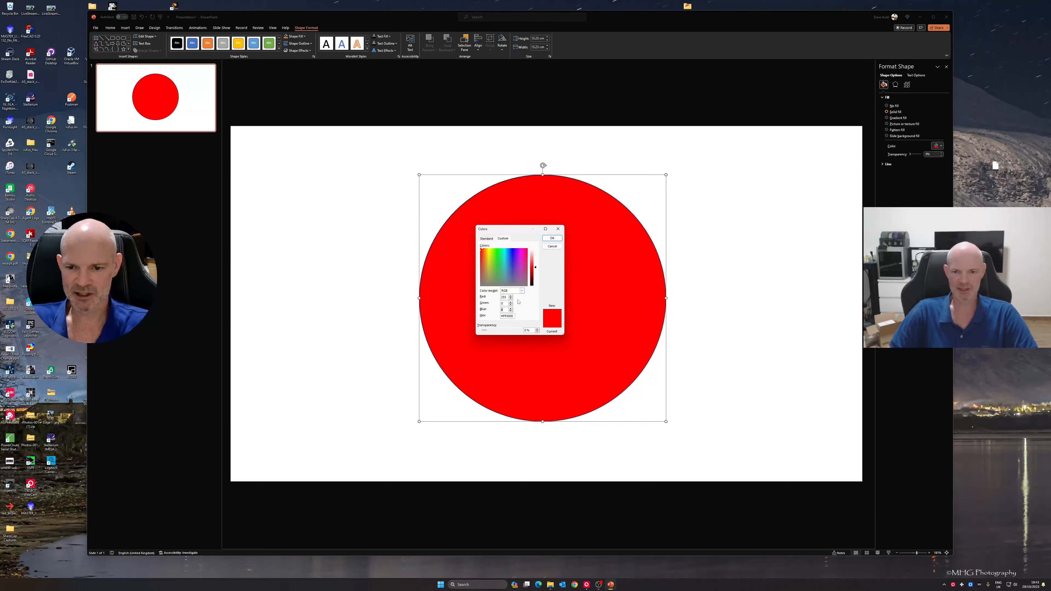
left_click(552, 238)
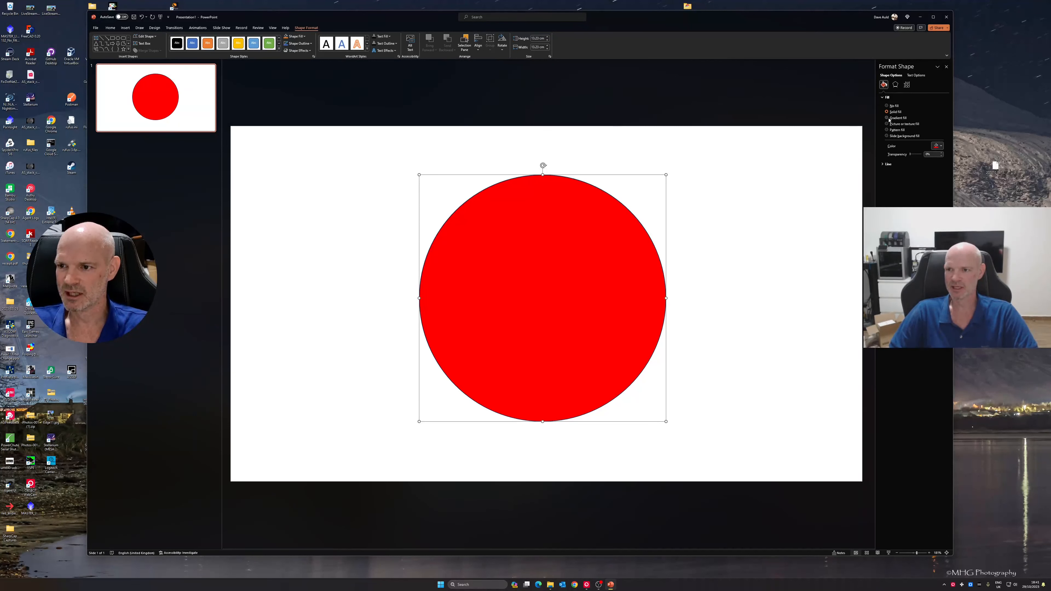
Remove the circle's outline by choosing No line and move the circle slightly to the left on the slide
left_click(881, 165)
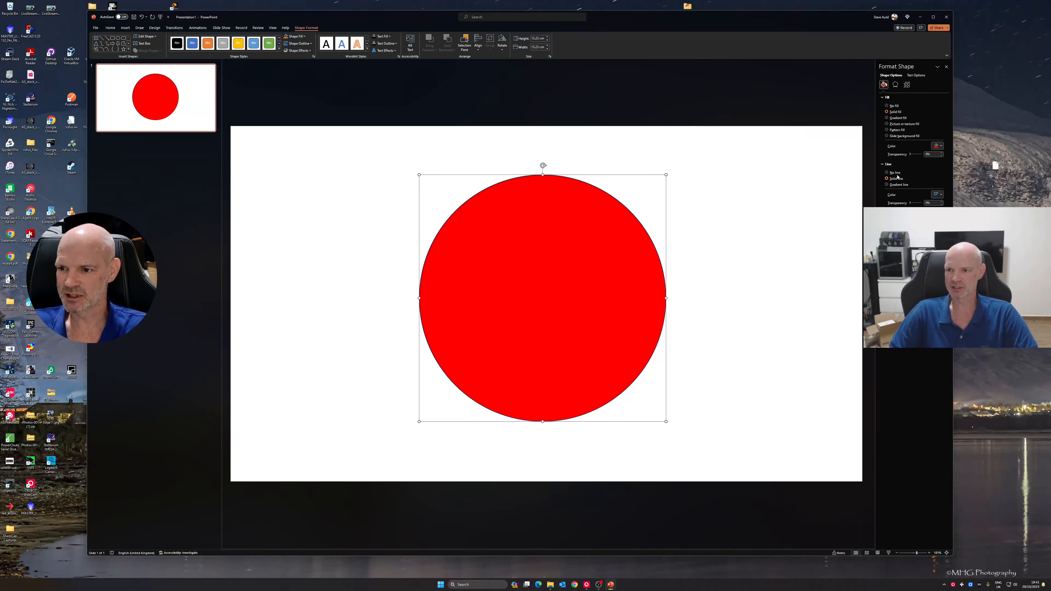
left_click(894, 173)
left_click(746, 249)
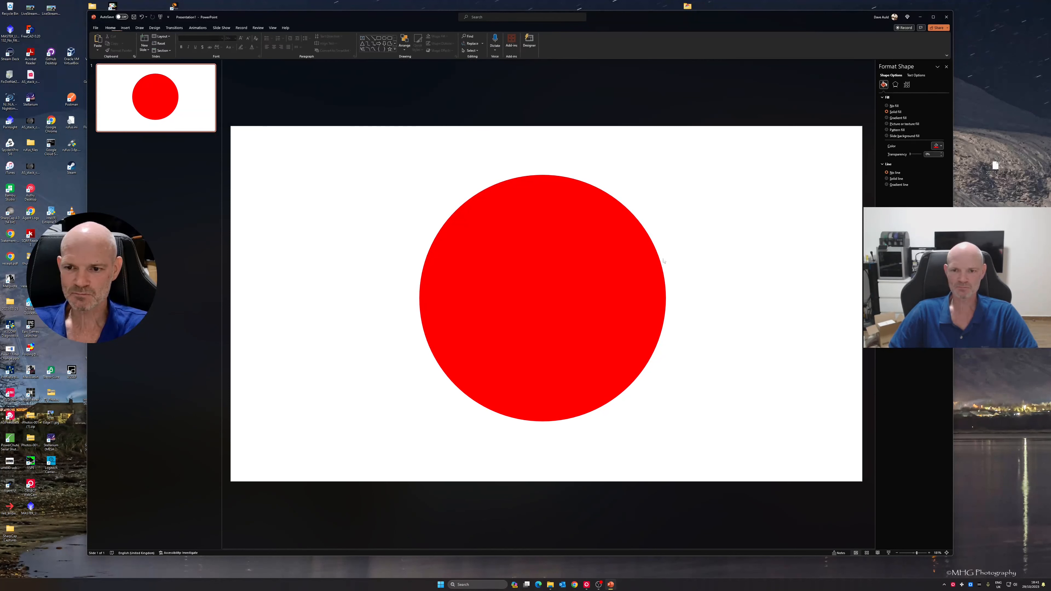
left_click(624, 260)
left_click_drag(580, 273, 551, 273)
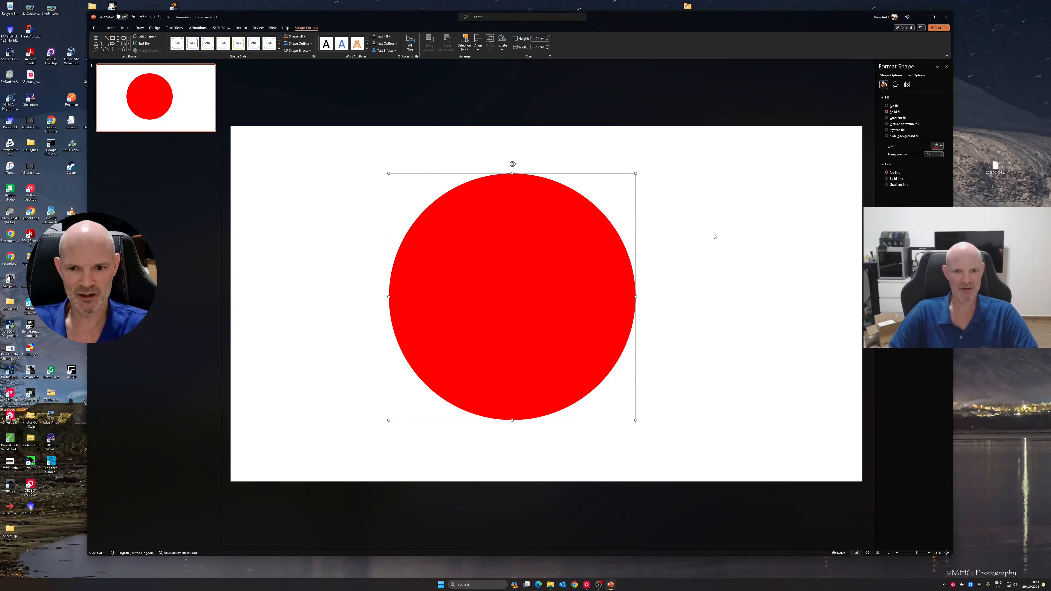
Set the slide background's solid fill transparency to 100%
left_click(736, 217)
right_click(736, 215)
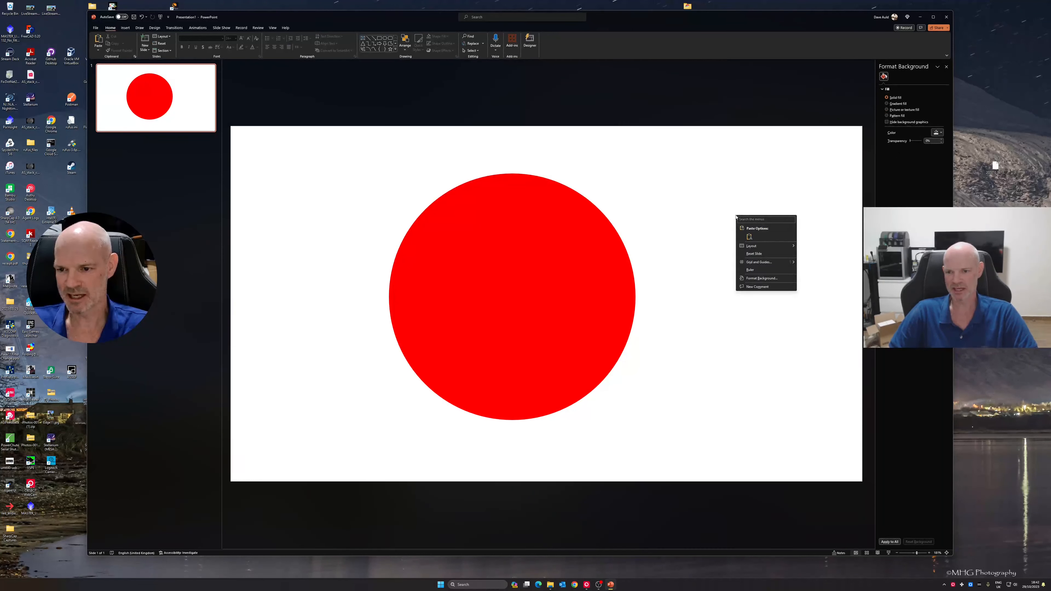
left_click(762, 281)
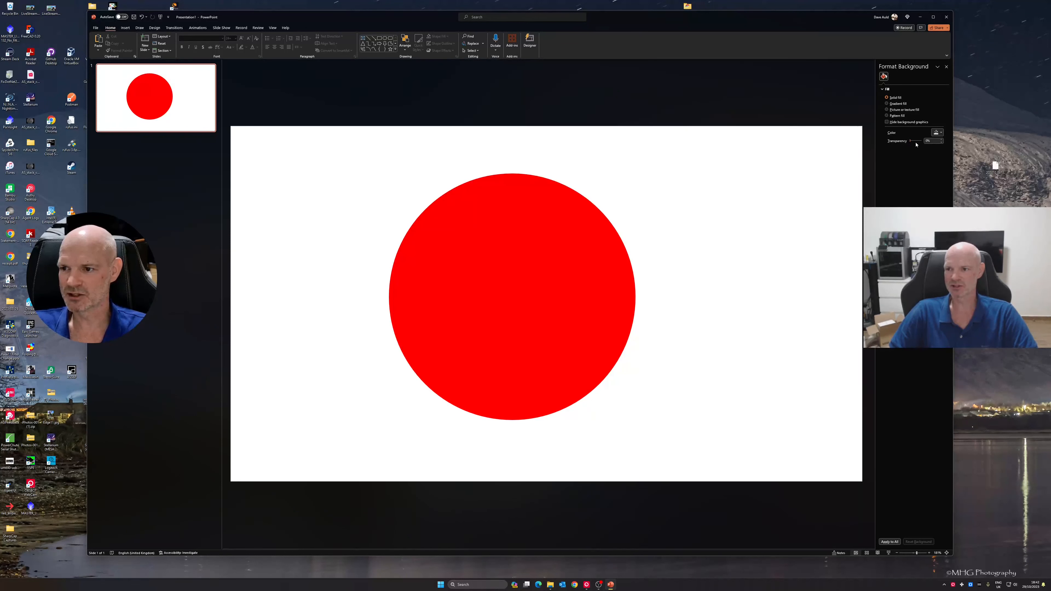
left_click_drag(911, 142, 930, 146)
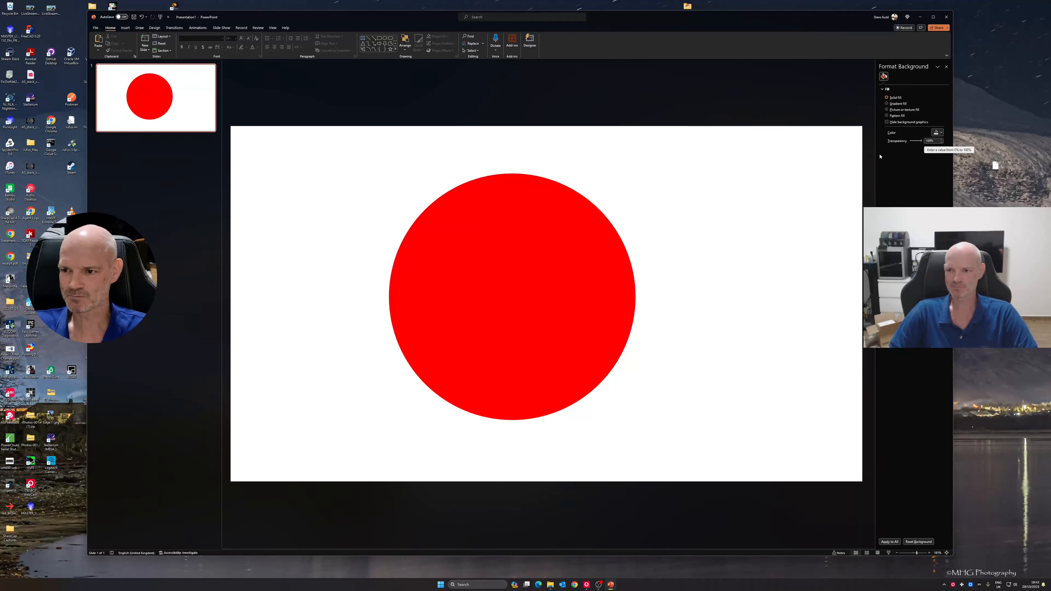
Move the circle slightly up and to the right, and save it as the PNG picture red_mask_500x500 in the Pictures folder
left_click(533, 267)
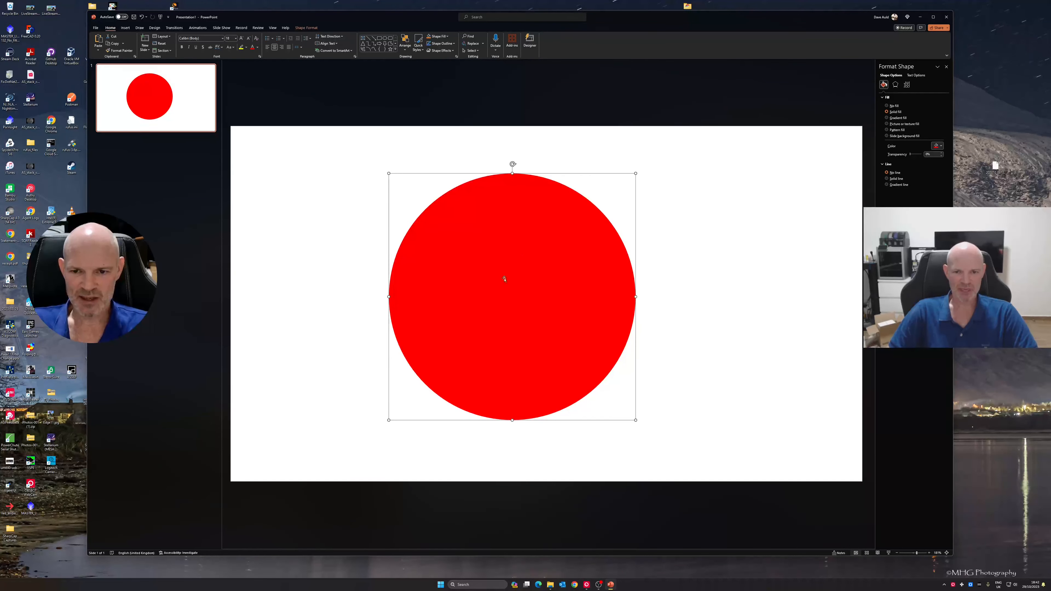
mouse_move(520, 269)
left_mouse_down()
mouse_move(530, 289)
mouse_move(505, 277)
mouse_move(526, 261)
left_mouse_up()
right_click(541, 275)
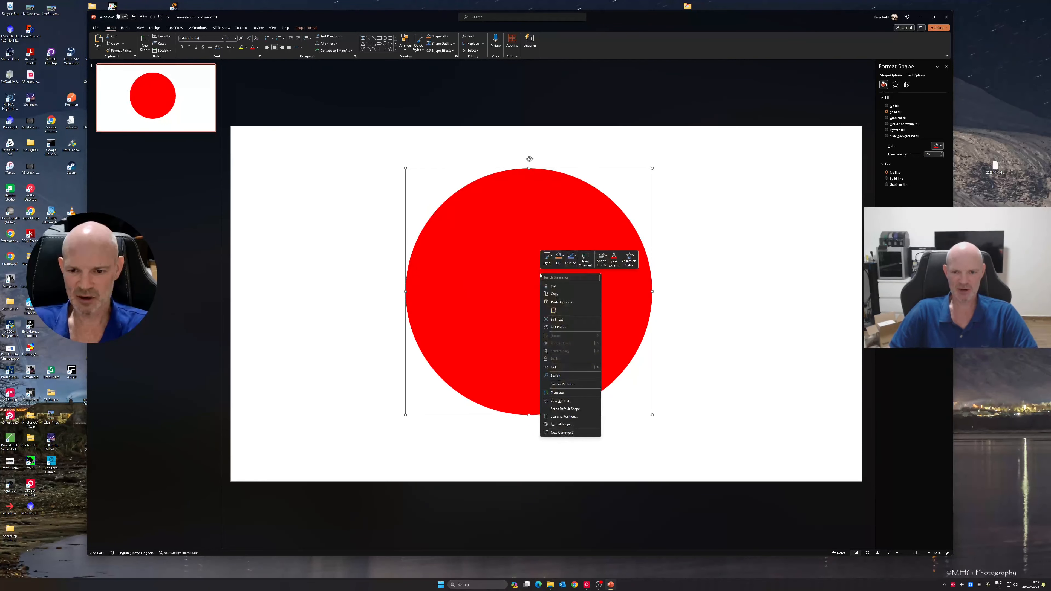
left_click(573, 385)
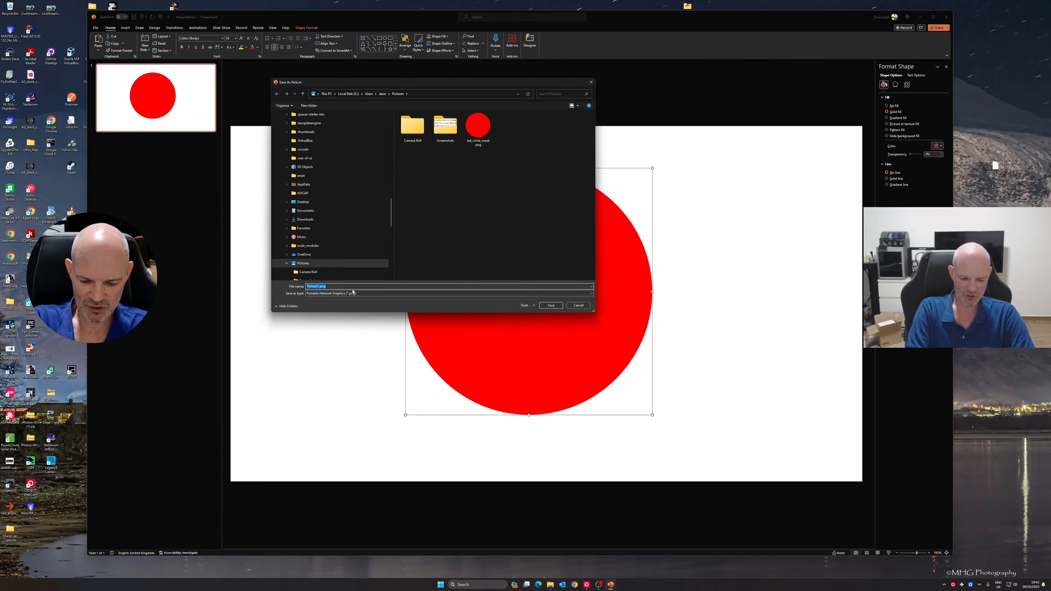
type("red_mask_500x500")
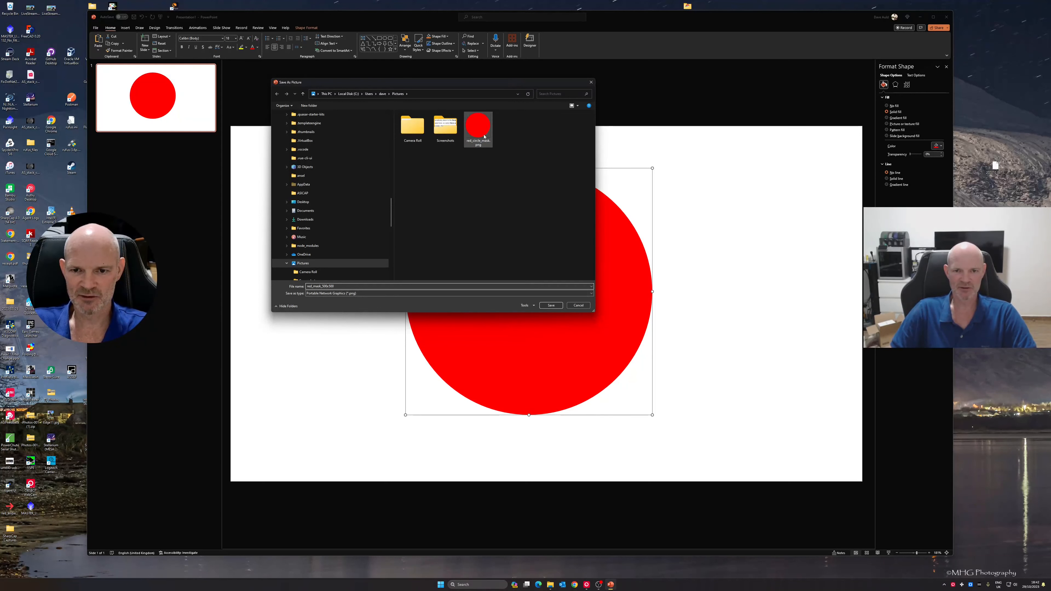
mouse_move(483, 137)
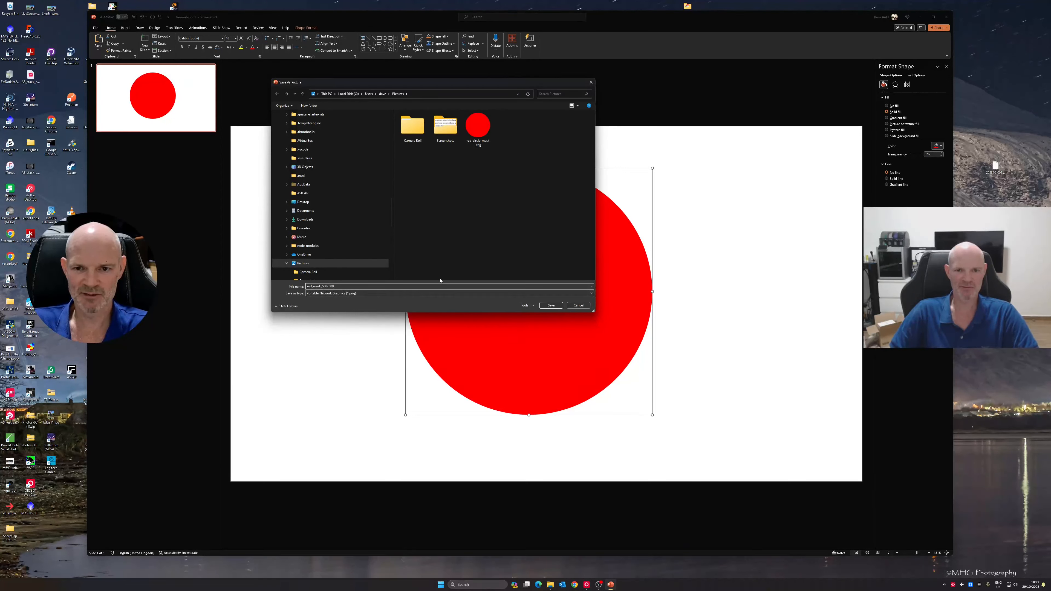
left_click(549, 305)
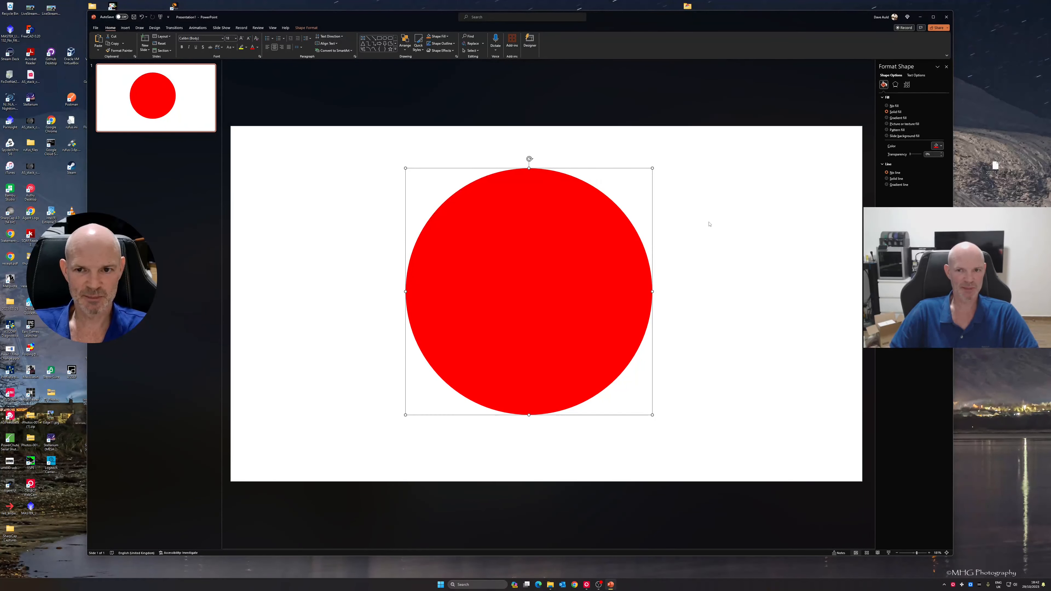
Close the presentation without saving it and switch to OBS
left_click(946, 18)
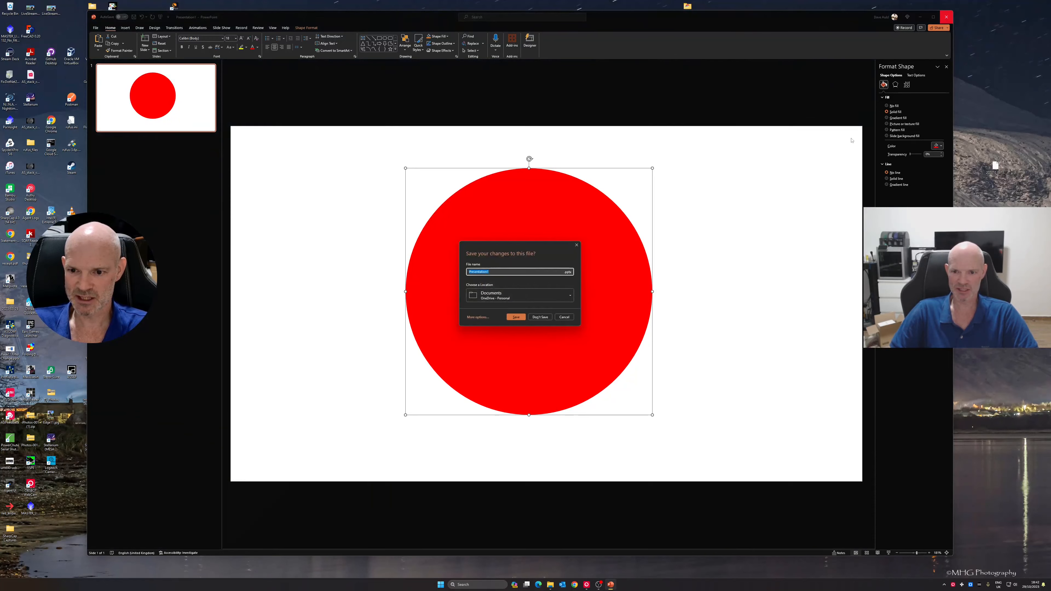
left_click(543, 318)
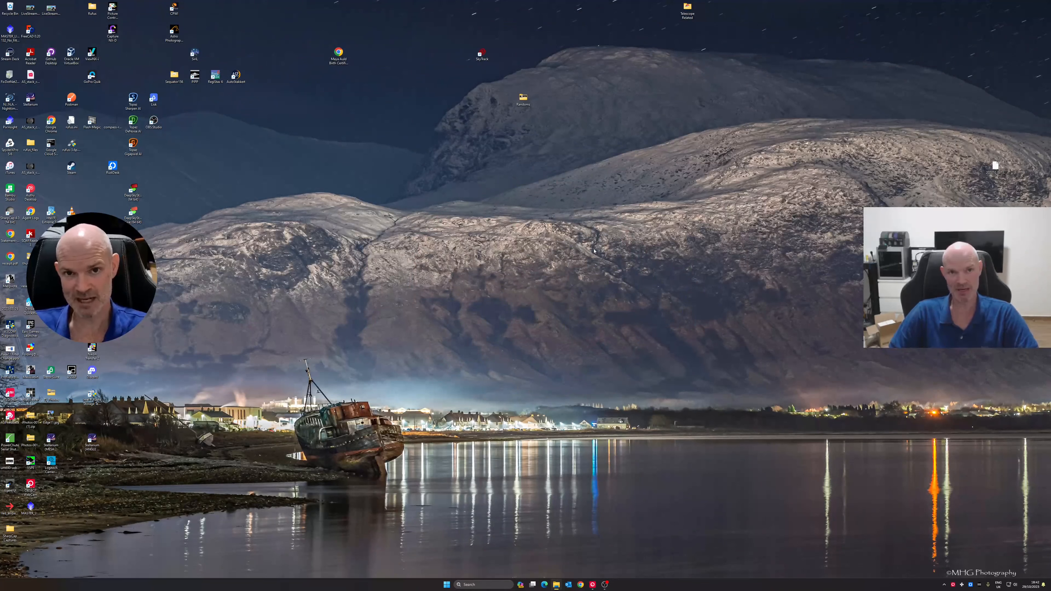
left_click(603, 584)
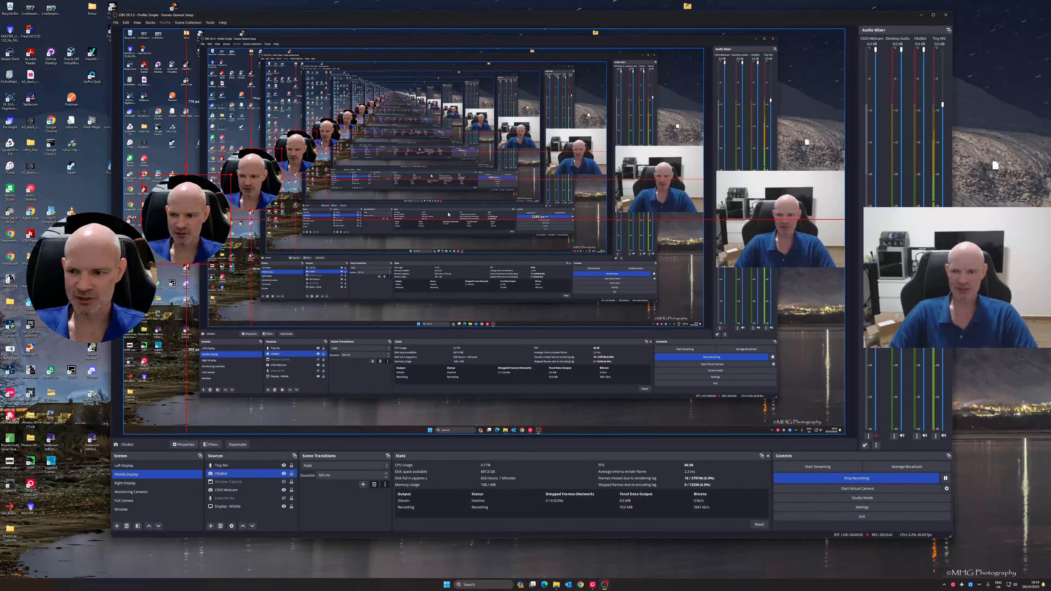
Move the rectangular webcam source and the circular webcam source down to the lower part of the scene preview
left_click(785, 206)
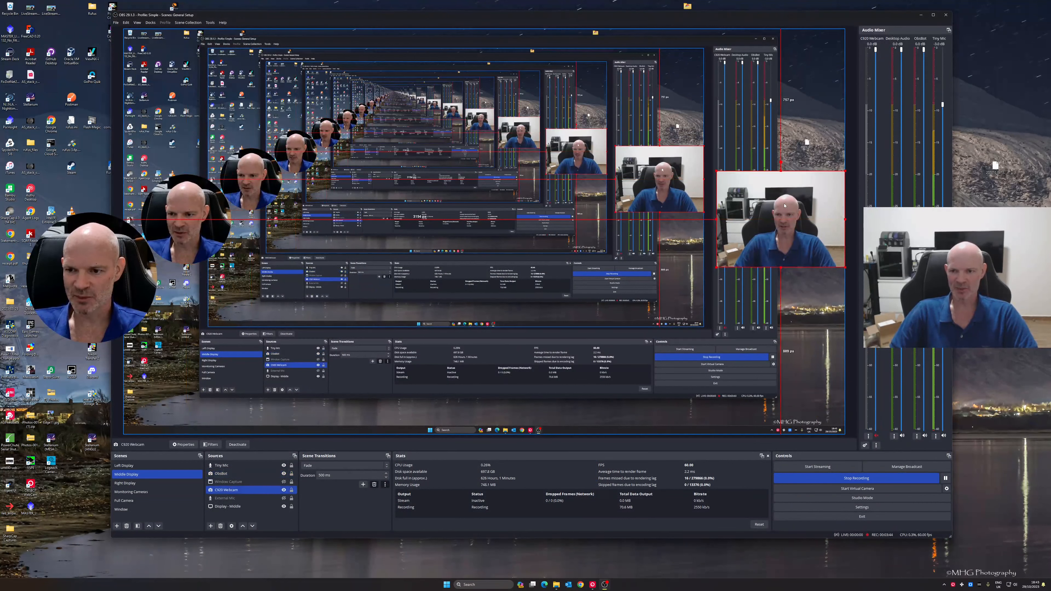
left_click_drag(784, 224, 769, 341)
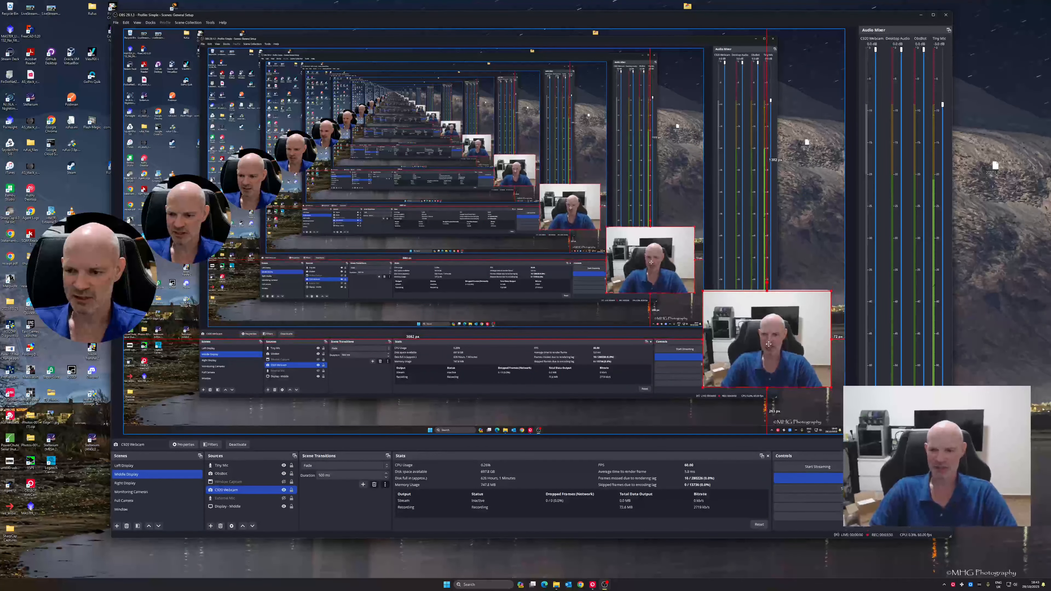
left_click_drag(770, 338, 770, 340)
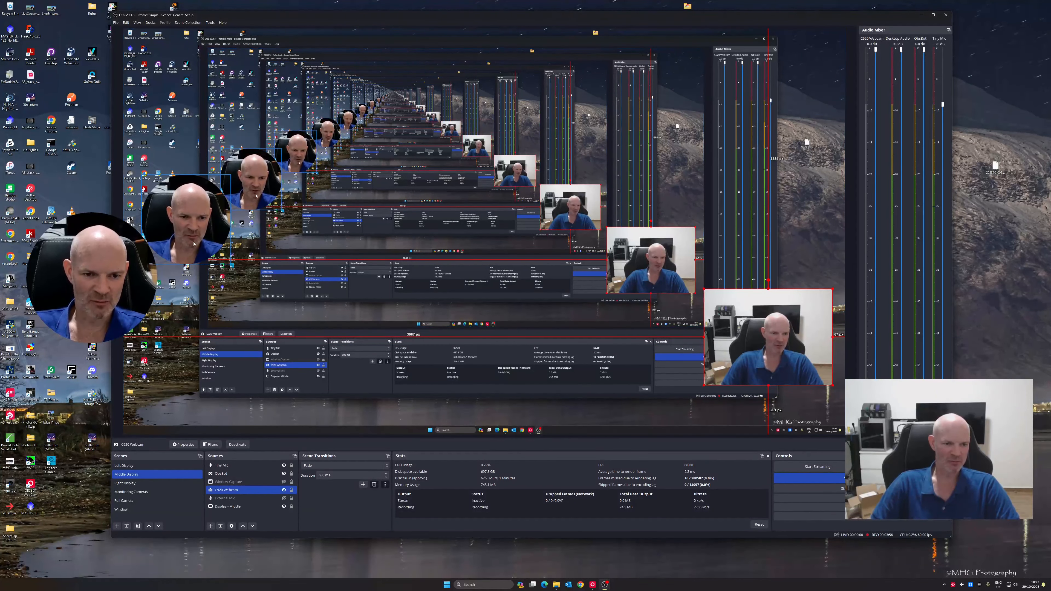
left_click_drag(186, 220, 184, 347)
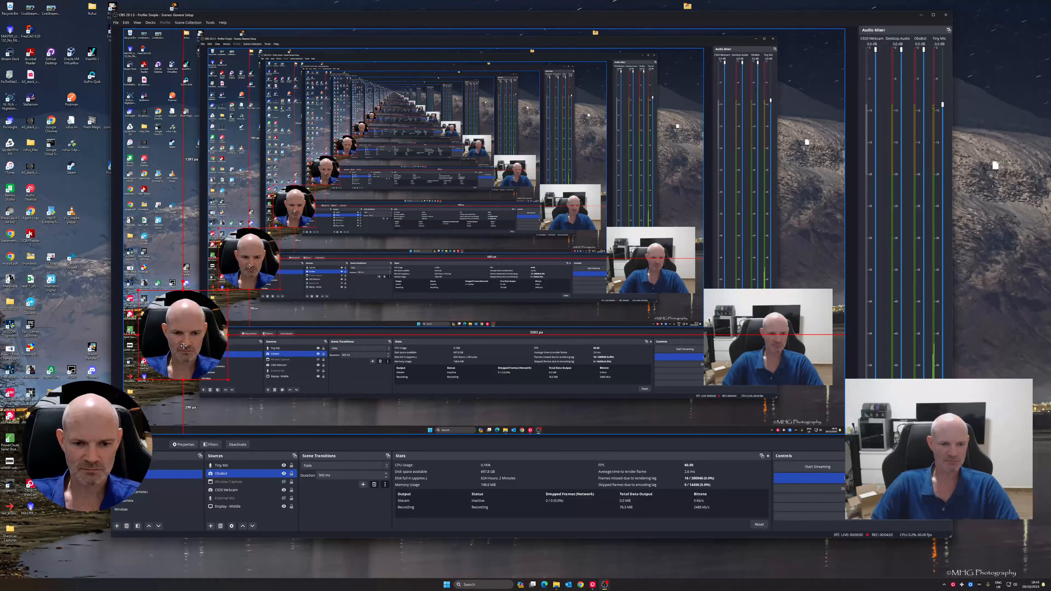
Add a Crop/Pad effect filter with the default name to the rectangular webcam source
left_click(788, 344)
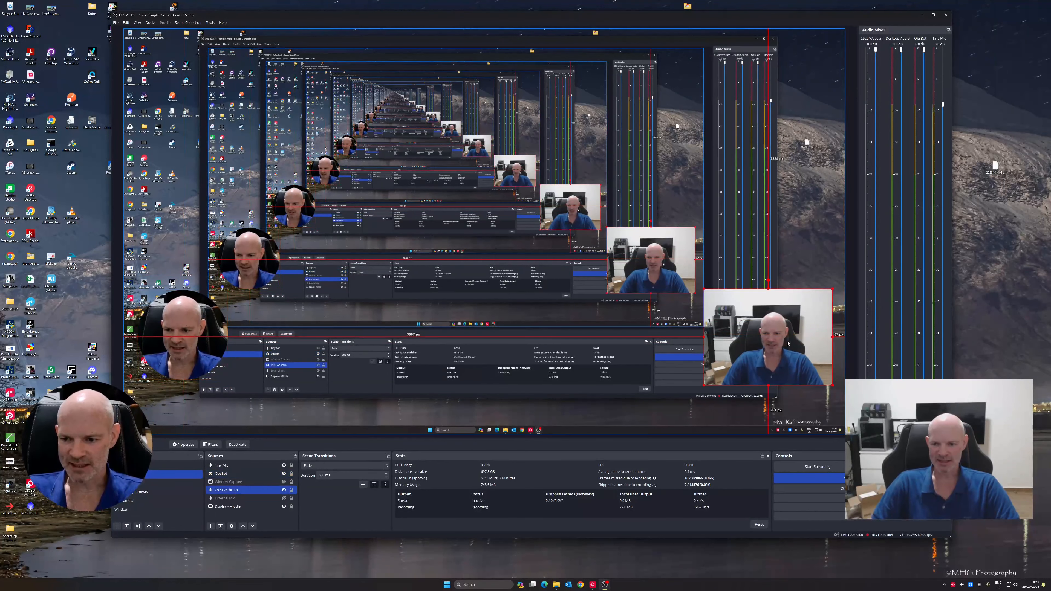
left_click(782, 339)
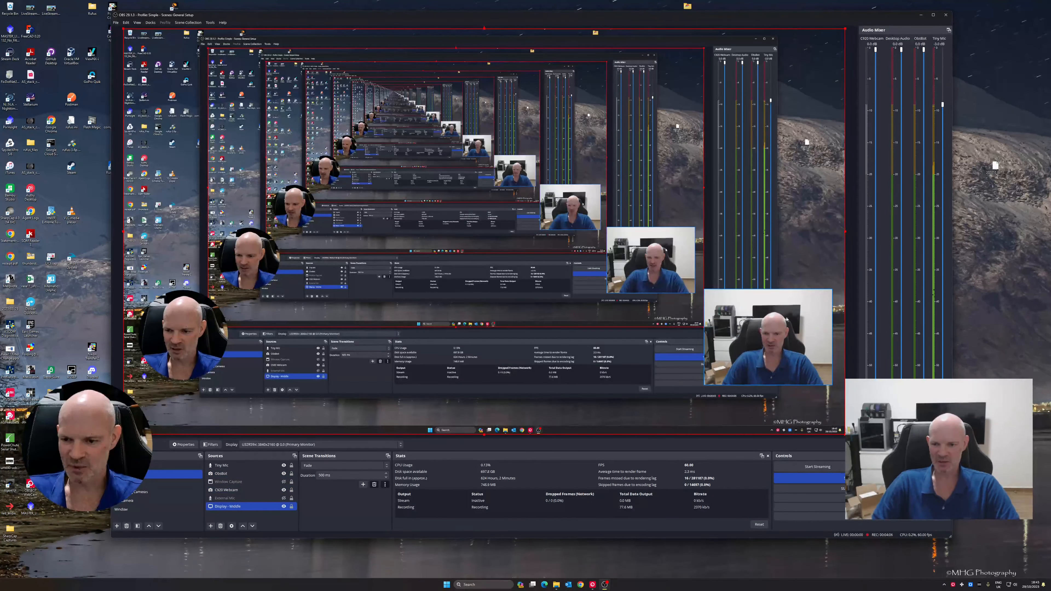
left_click(764, 336)
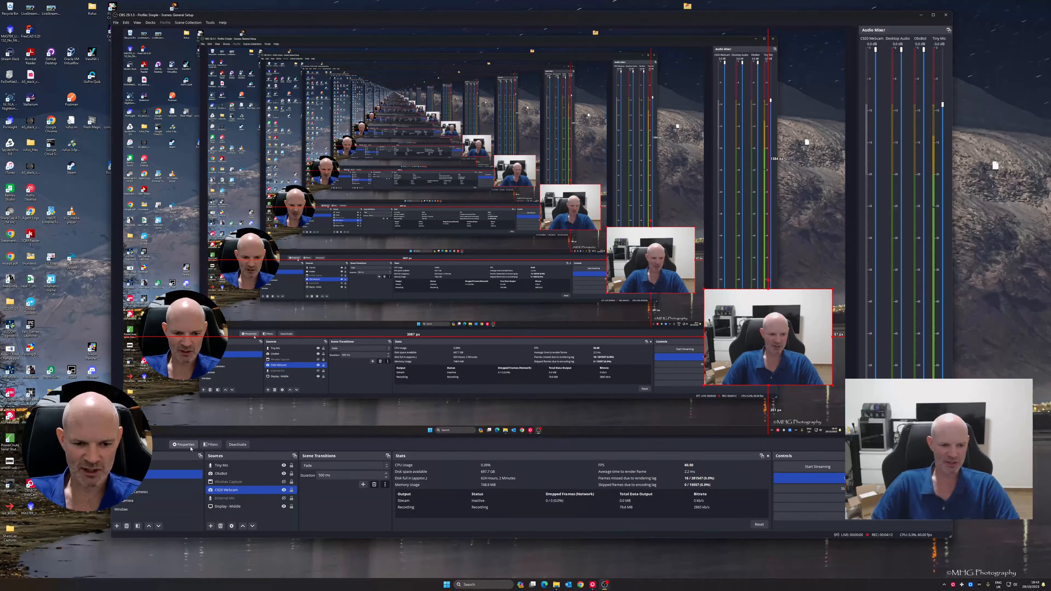
left_click(213, 445)
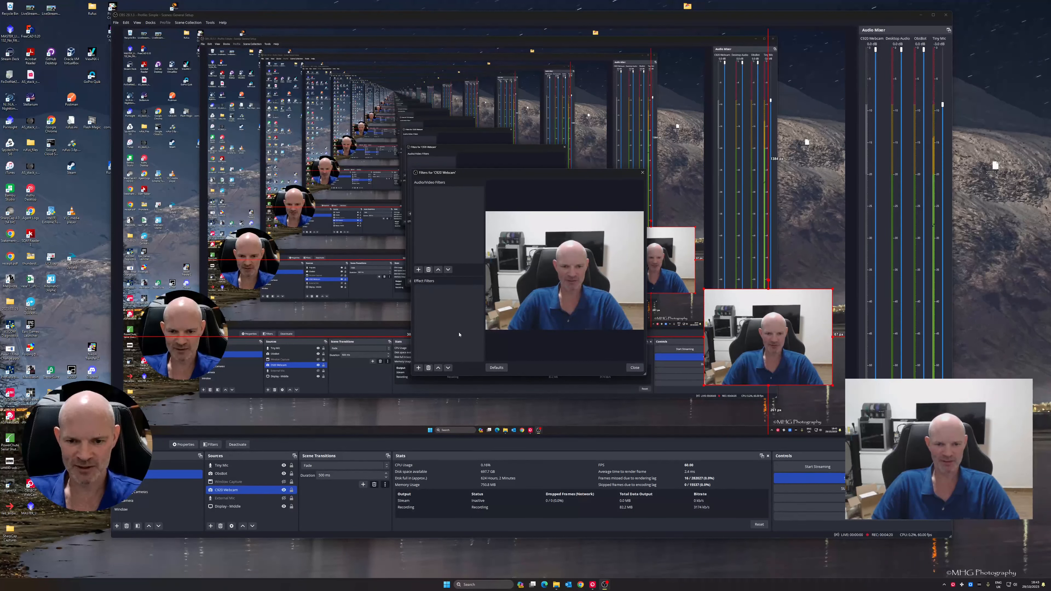
left_click(422, 369)
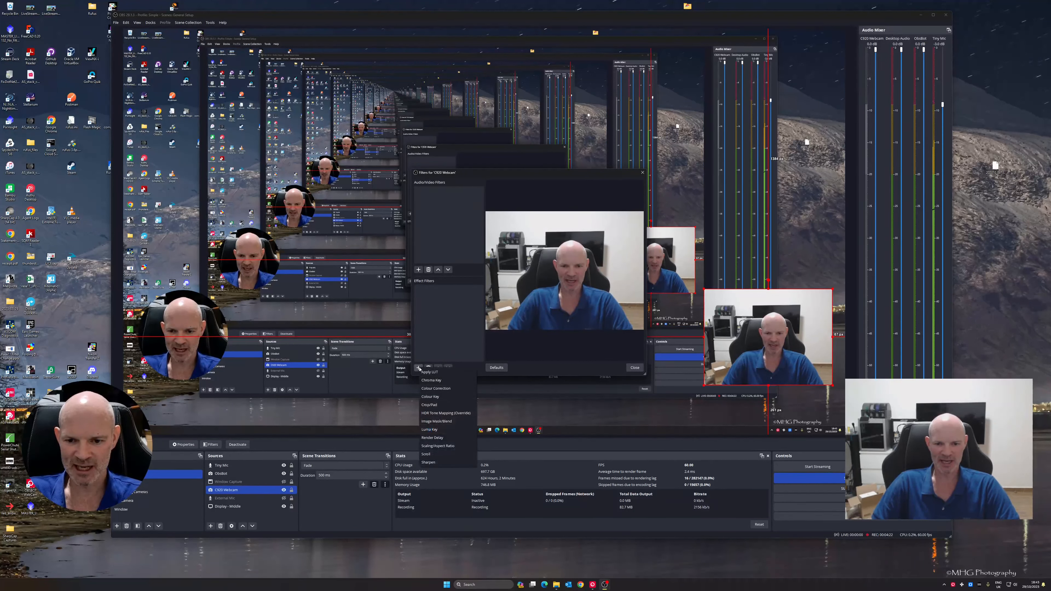
left_click(441, 404)
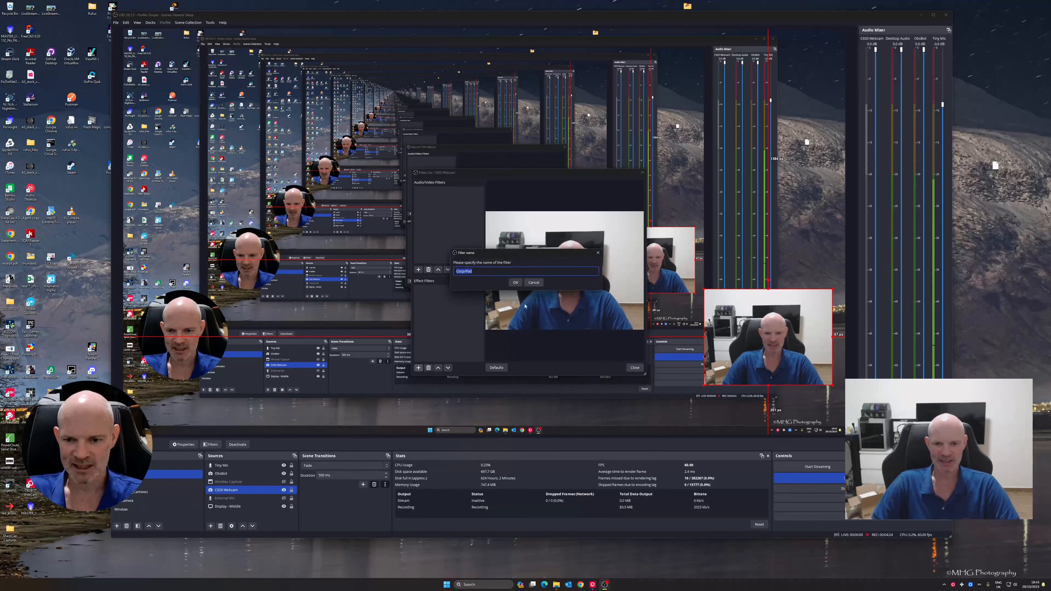
left_click(517, 285)
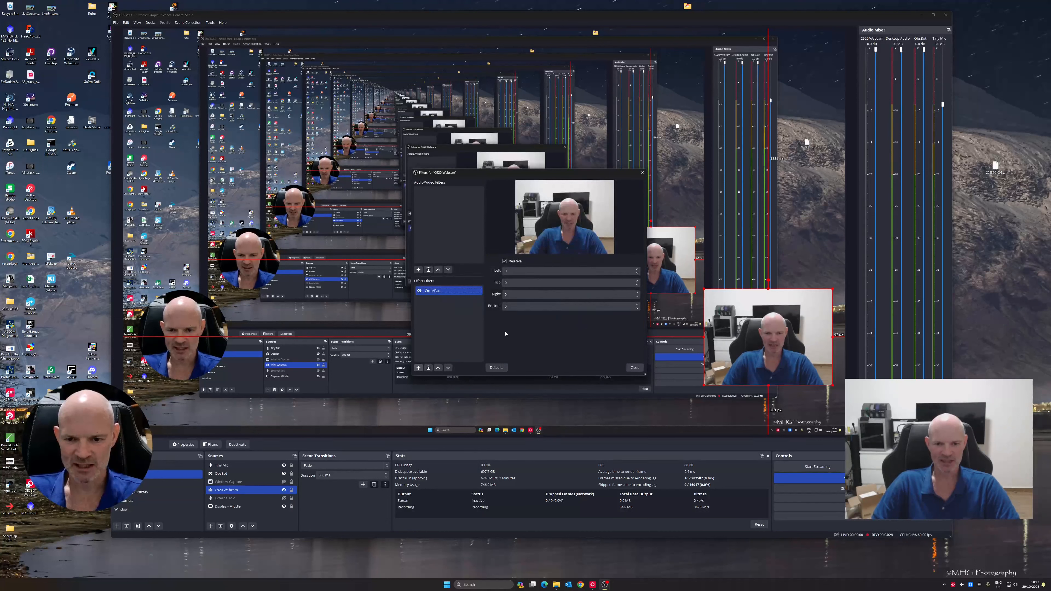
Add an Image Mask/Blend effect filter with the default name to the same webcam source
left_click(418, 368)
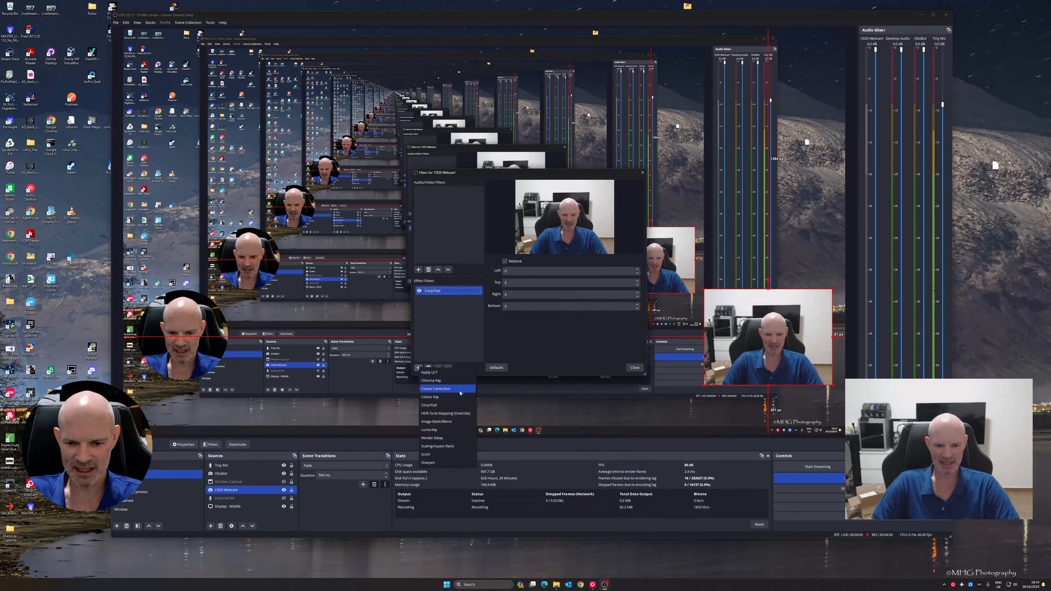
left_click(449, 422)
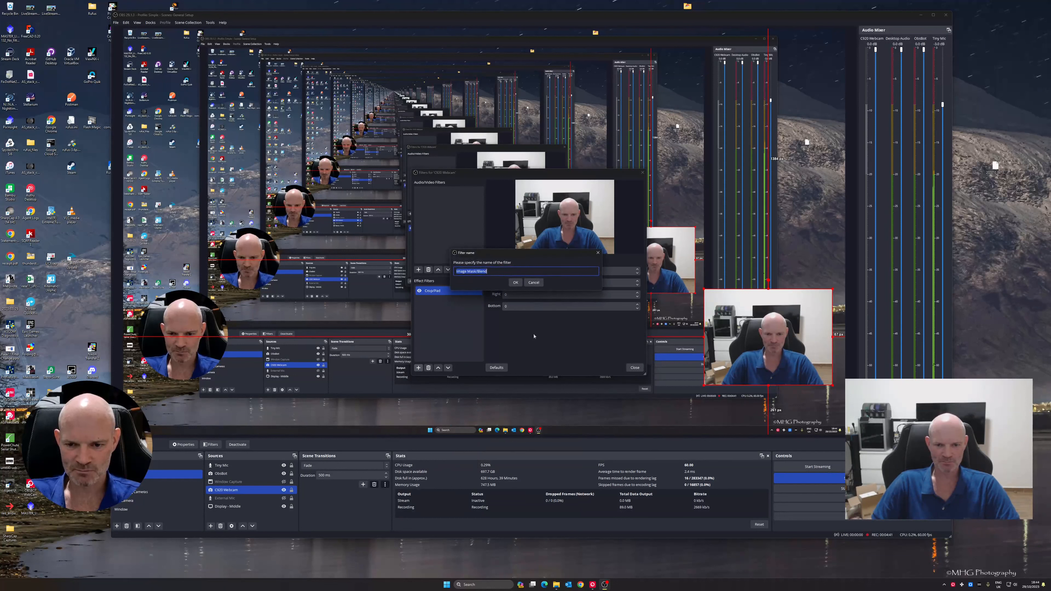
left_click(516, 283)
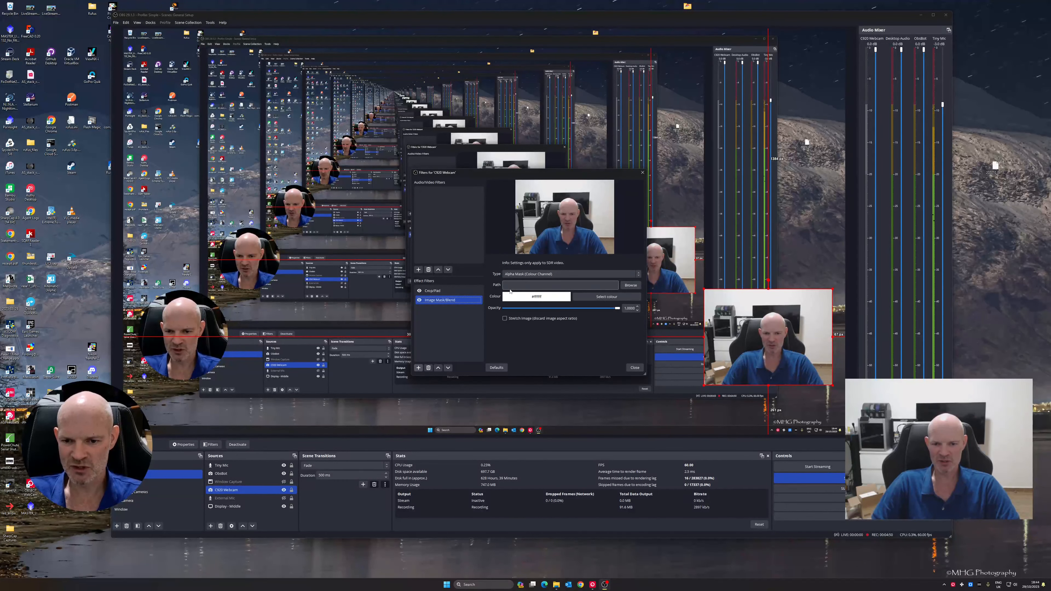
Load red_mask_500x500.png as the mask image and set the mask type to Alpha Mask (Alpha Channel)
left_click(633, 287)
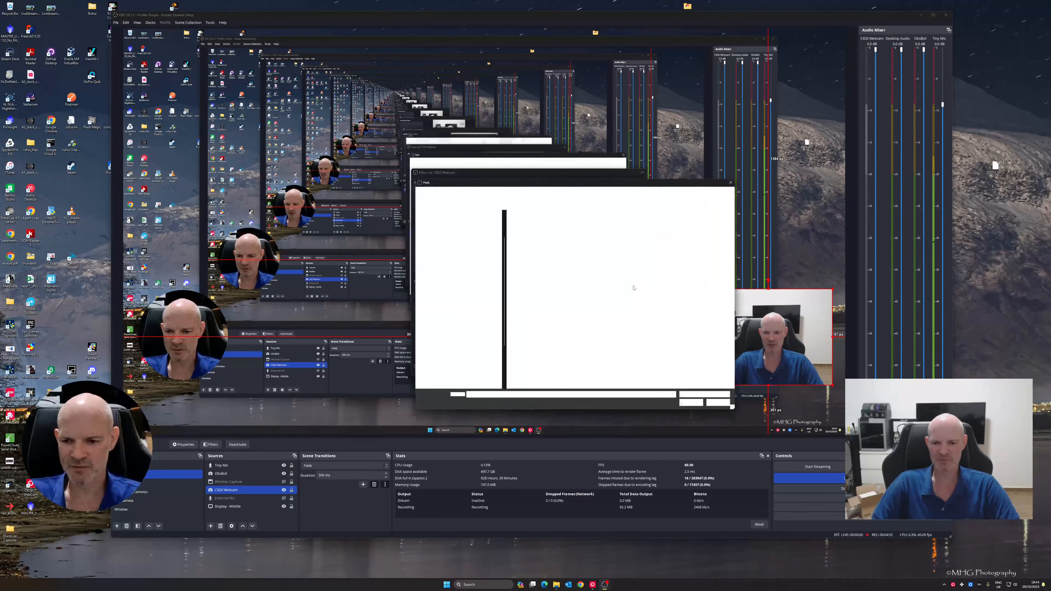
left_click(627, 242)
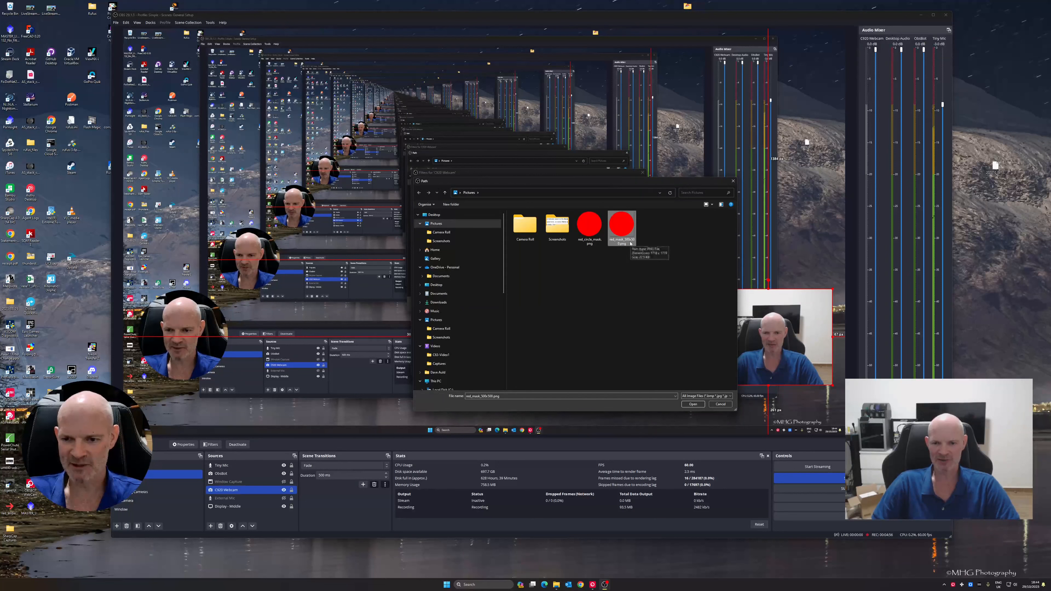
left_click(693, 405)
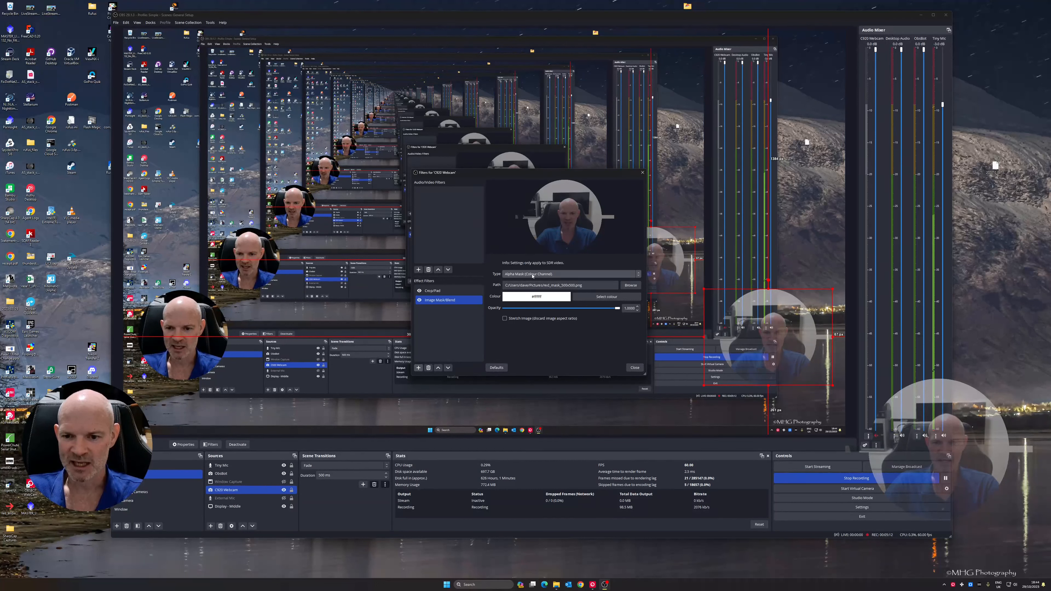
left_click(576, 275)
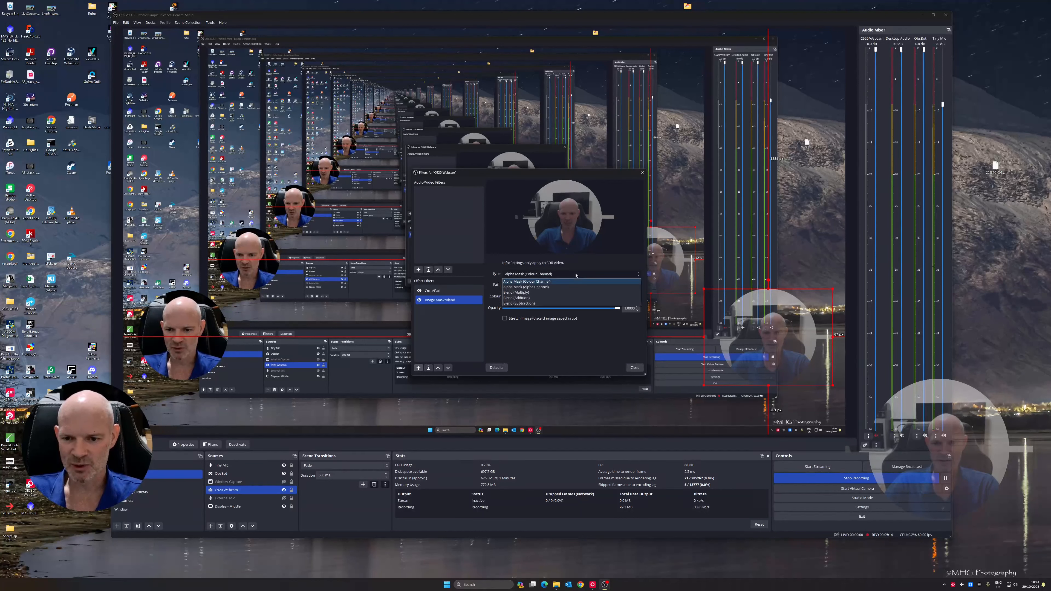
left_click(566, 287)
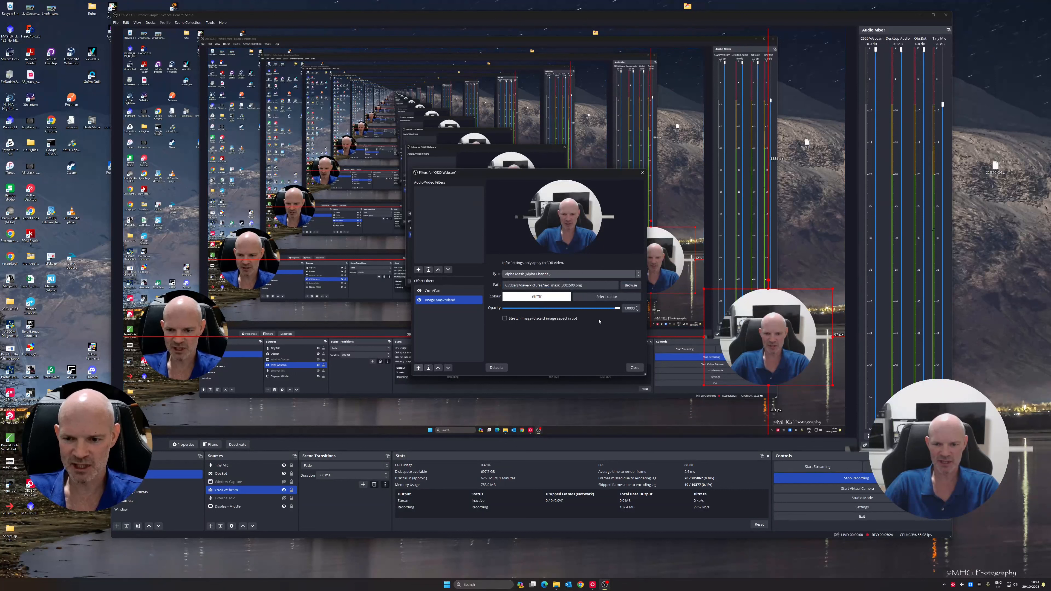
Set the Crop/Pad filter's left crop to 50 and its right crop to 500
left_click(447, 291)
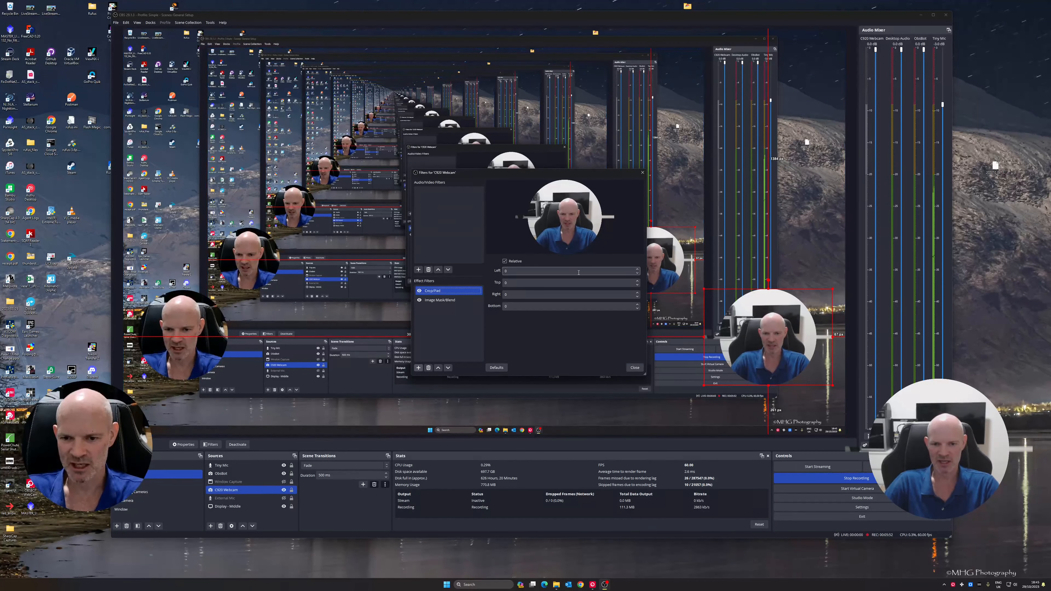
left_click(638, 269)
left_click(638, 270)
left_click(638, 270)
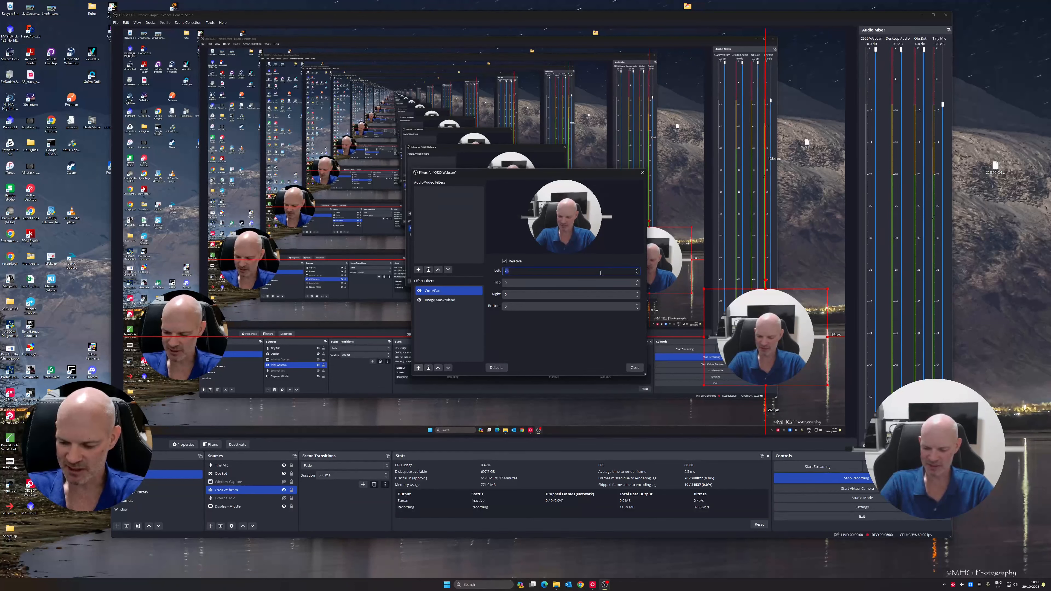
type("50")
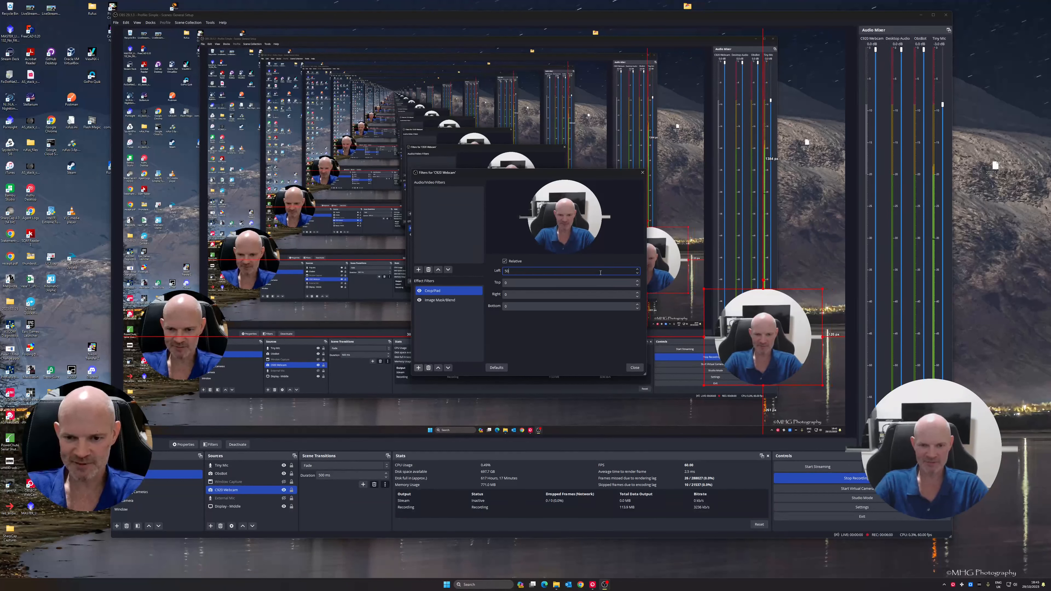
double_click(563, 295)
type("500")
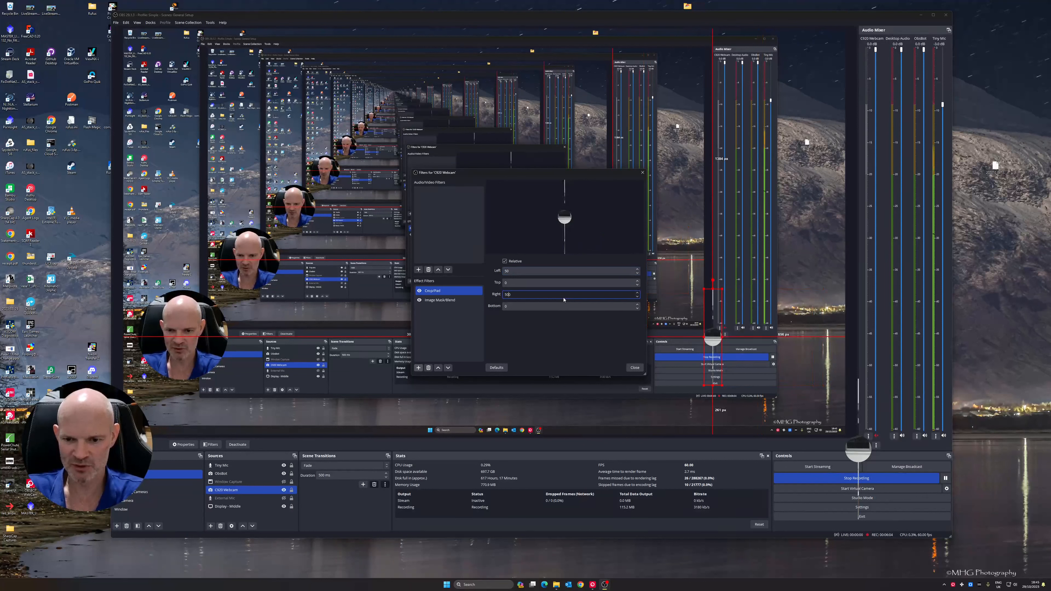
Set the webcam Crop/Pad filter's left and right crop values to 75 each
key("BackSpace")
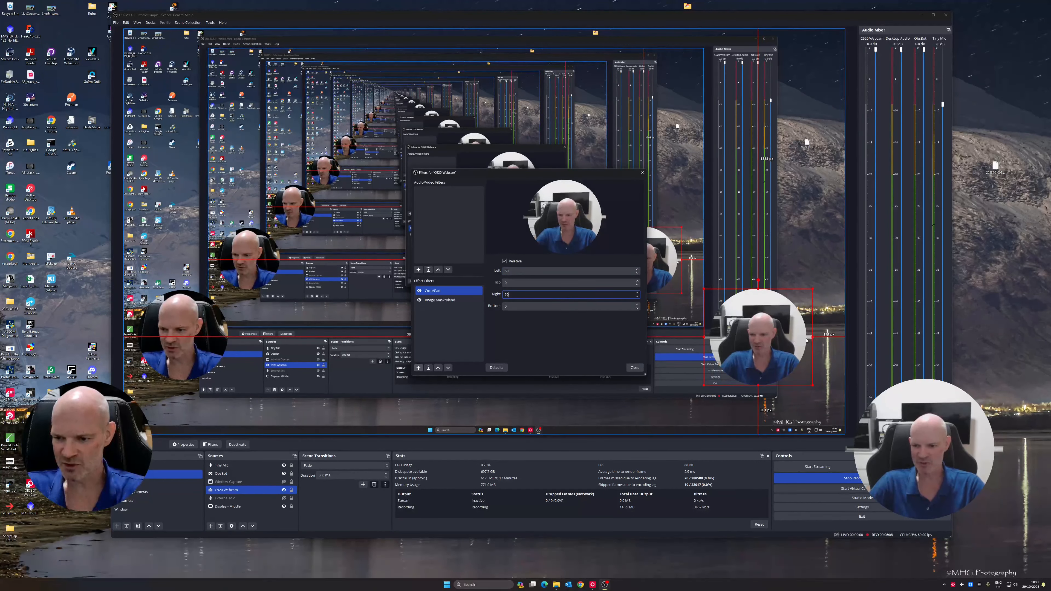
left_click(519, 272)
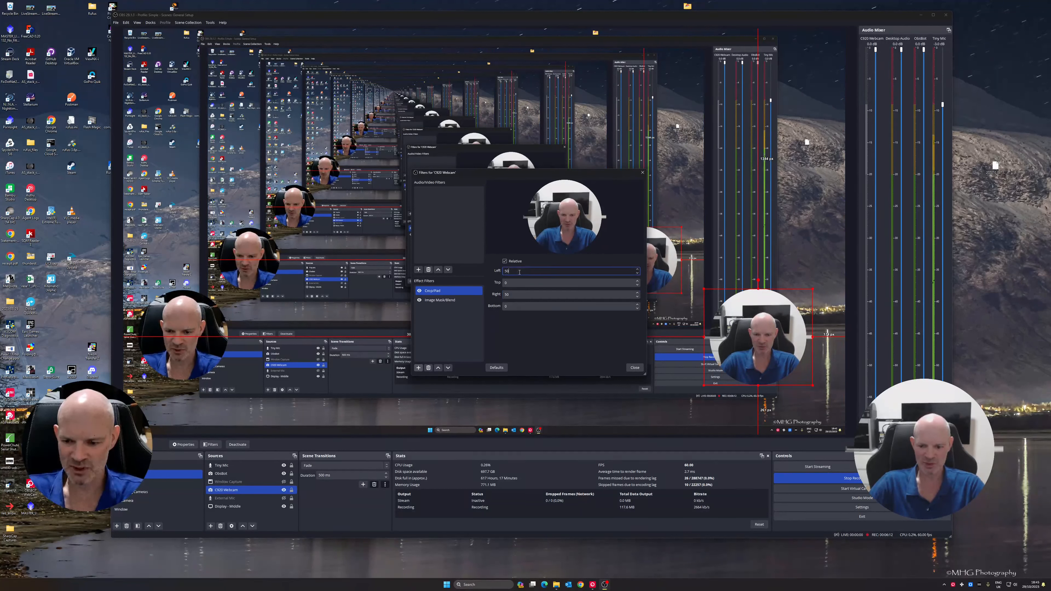
key("BackSpace")
key("BackSpace")
type("75")
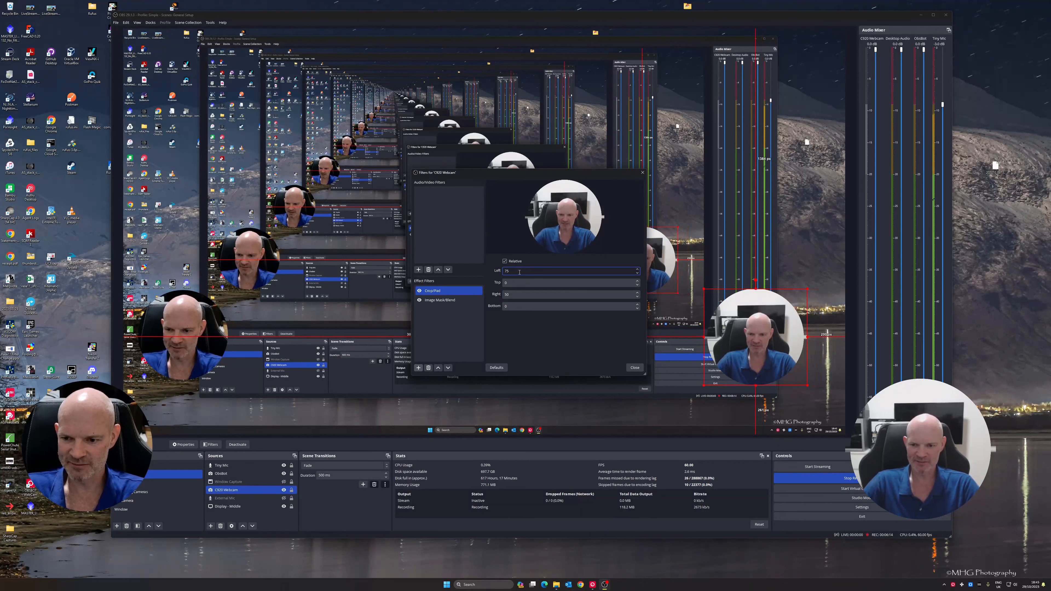
double_click(522, 294)
type("75")
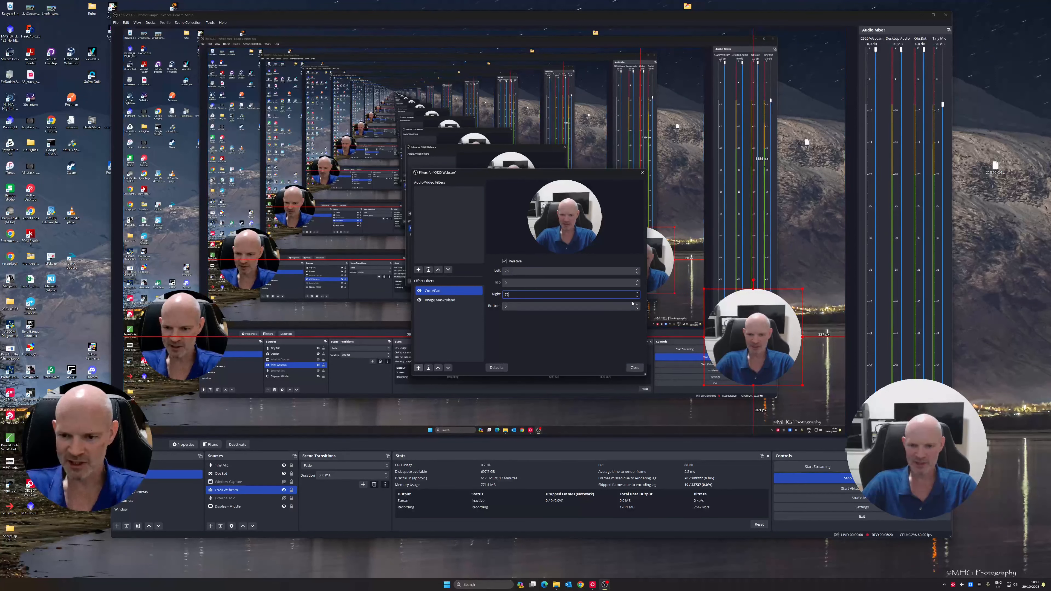
Fine-tune the Crop/Pad filter by raising both the right and left crop to 80
left_click(638, 294)
left_click(638, 294)
left_click(638, 294)
left_click(638, 294)
left_click(638, 294)
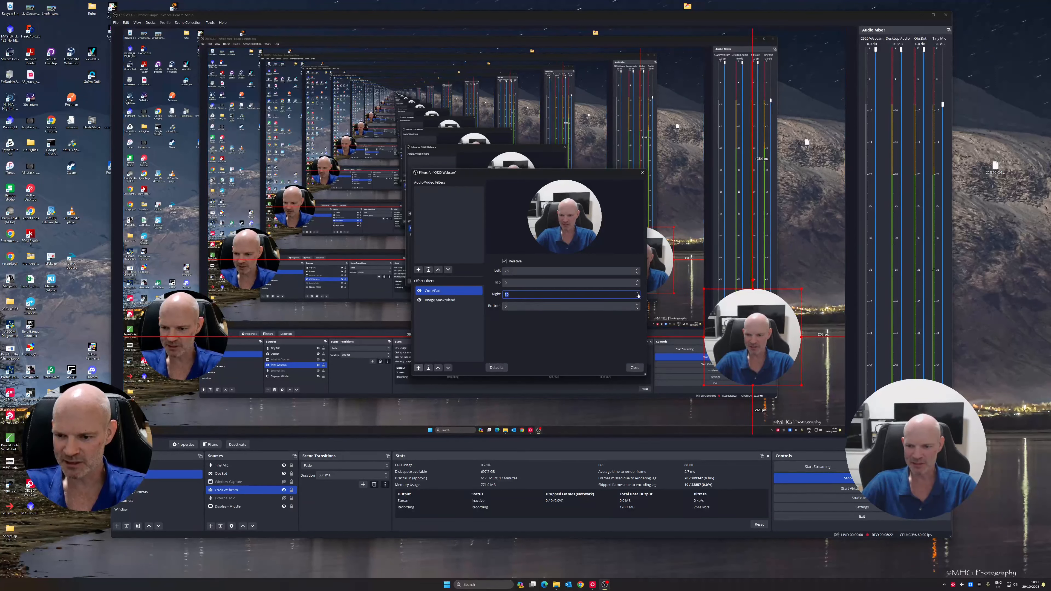
left_click(637, 270)
left_click(638, 270)
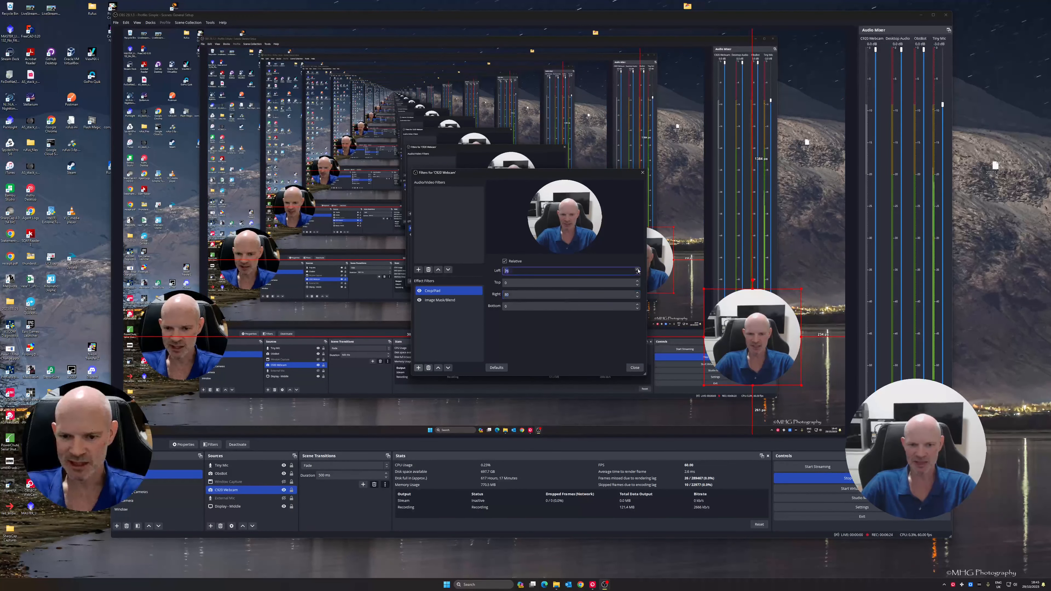
left_click(638, 270)
left_click(638, 270)
left_click(638, 270)
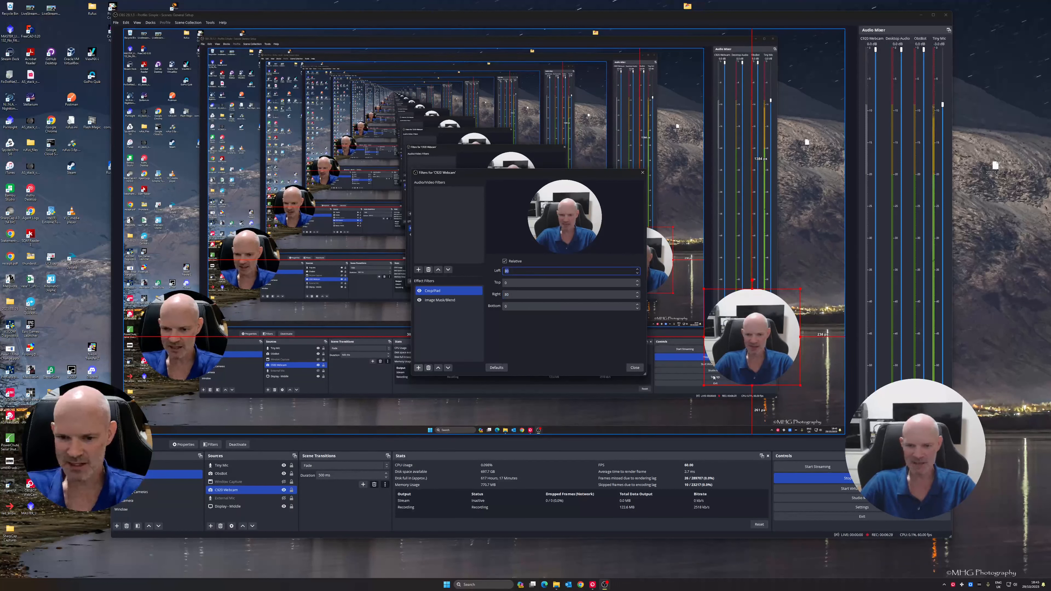
Check the Image Mask/Blend settings, close the filters, and move the circular webcam source slightly right in the preview
left_click(458, 301)
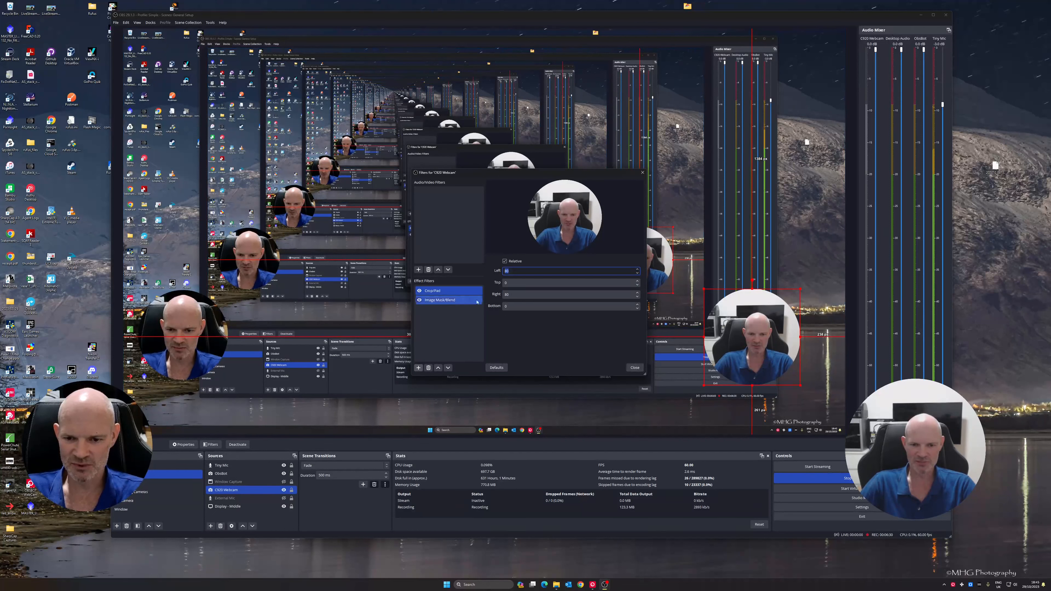
left_click(634, 367)
left_click_drag(780, 339, 783, 339)
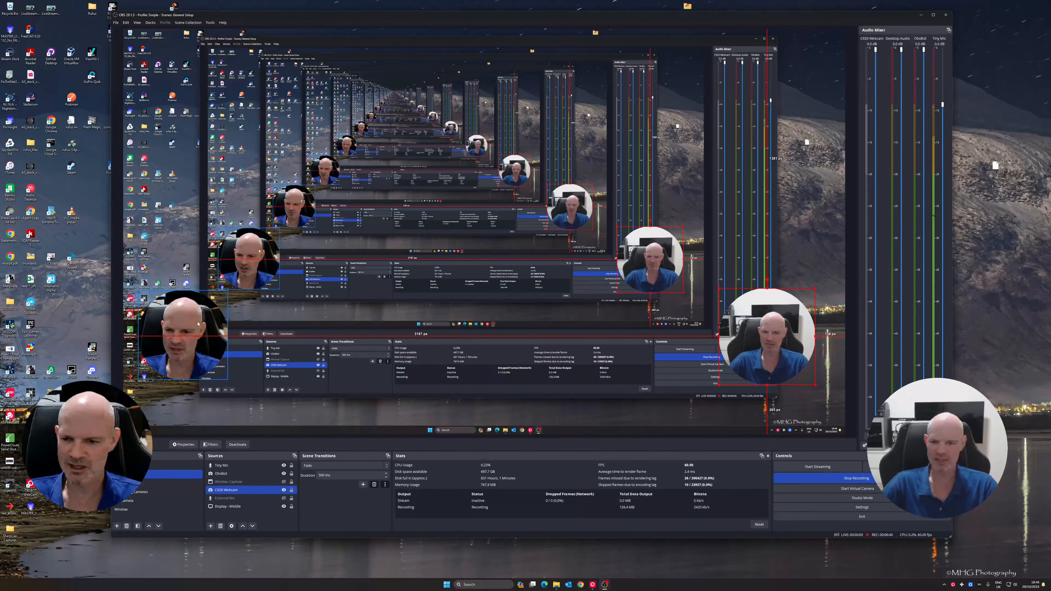
Zoom the C920 webcam in slightly through its video configuration's camera control and accept the source properties
right_click(774, 332)
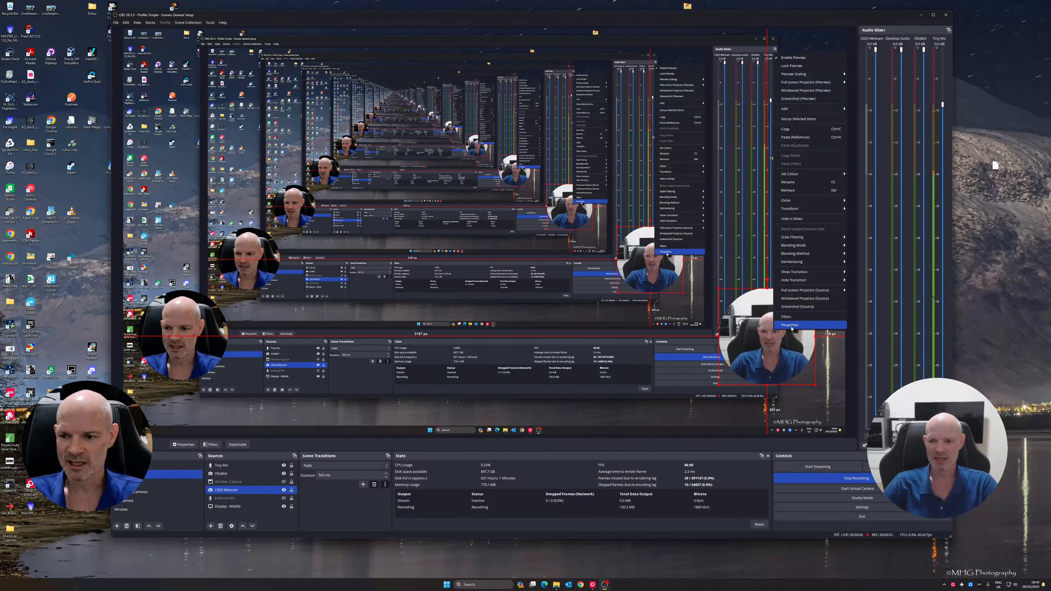
left_click(791, 325)
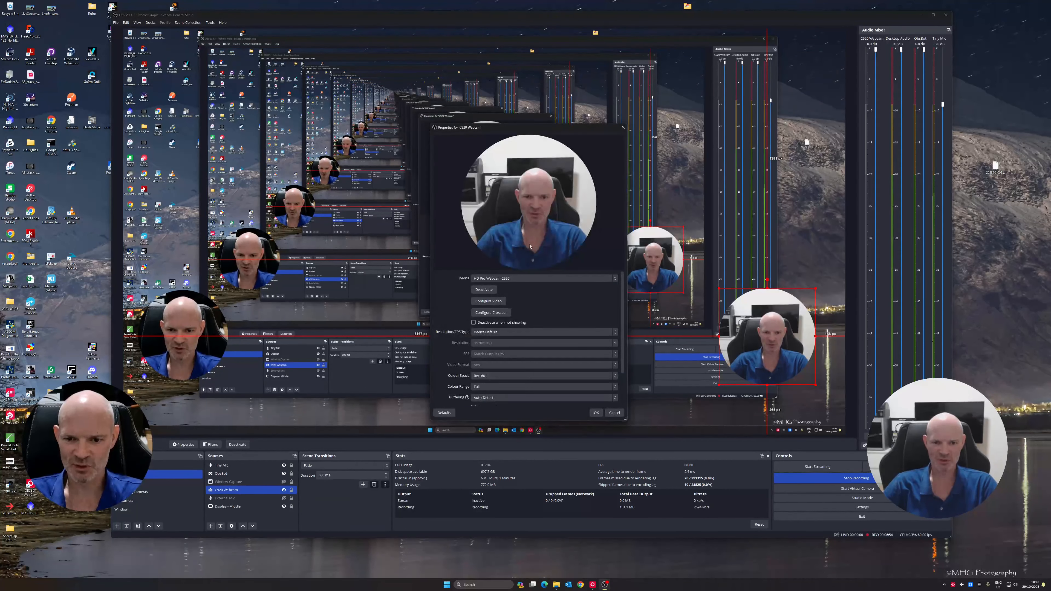
left_click(489, 301)
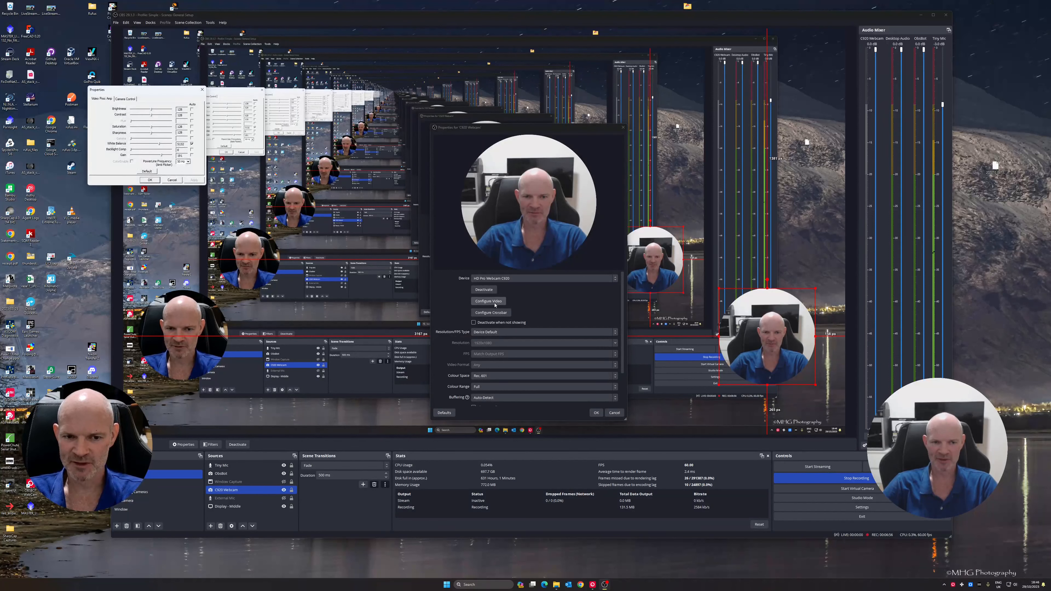
left_click(126, 100)
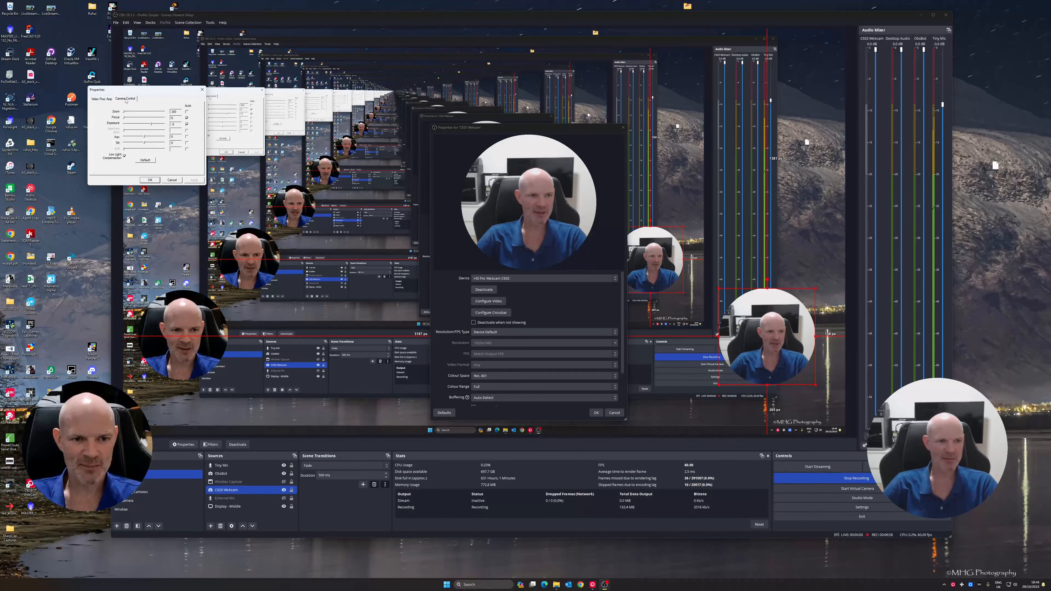
left_click_drag(126, 114, 129, 114)
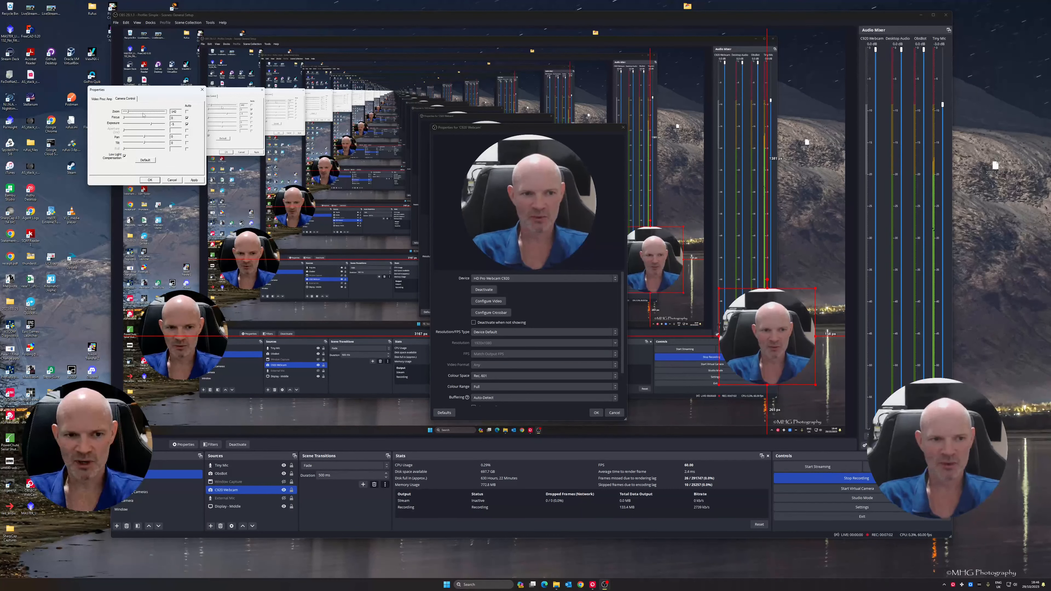
left_click_drag(128, 113, 130, 113)
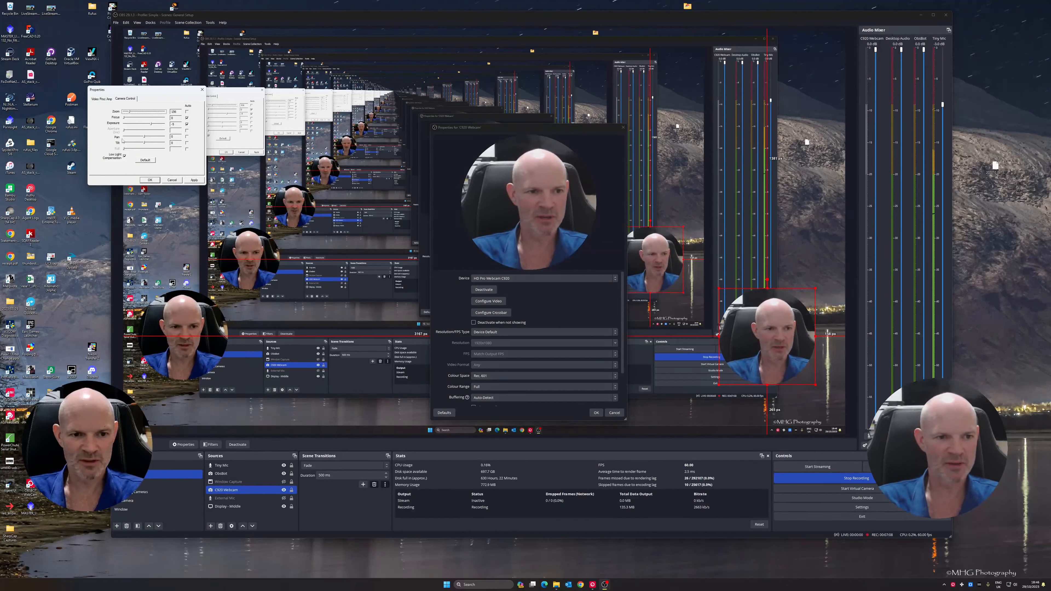
left_click(150, 181)
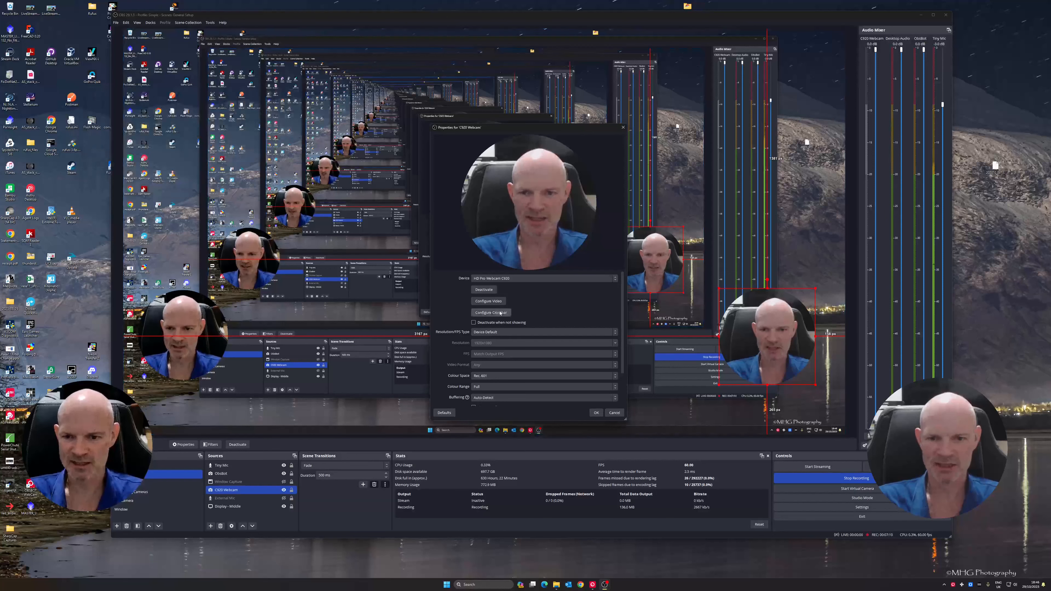
left_click(596, 413)
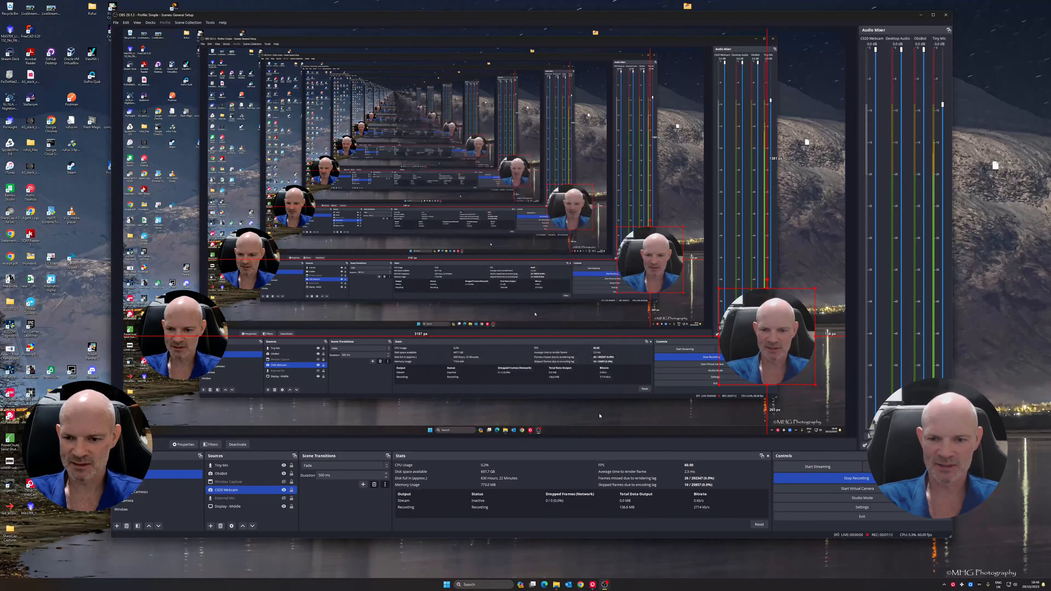